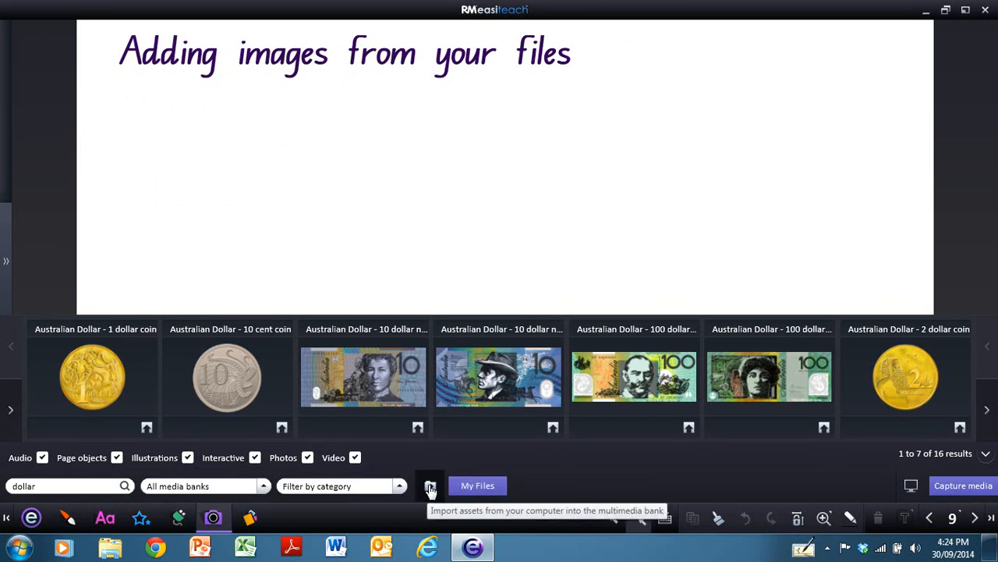
Step: Import the deer picture from the Pictures library into the multimedia bank with the keywords "deer,animal"
click(431, 487)
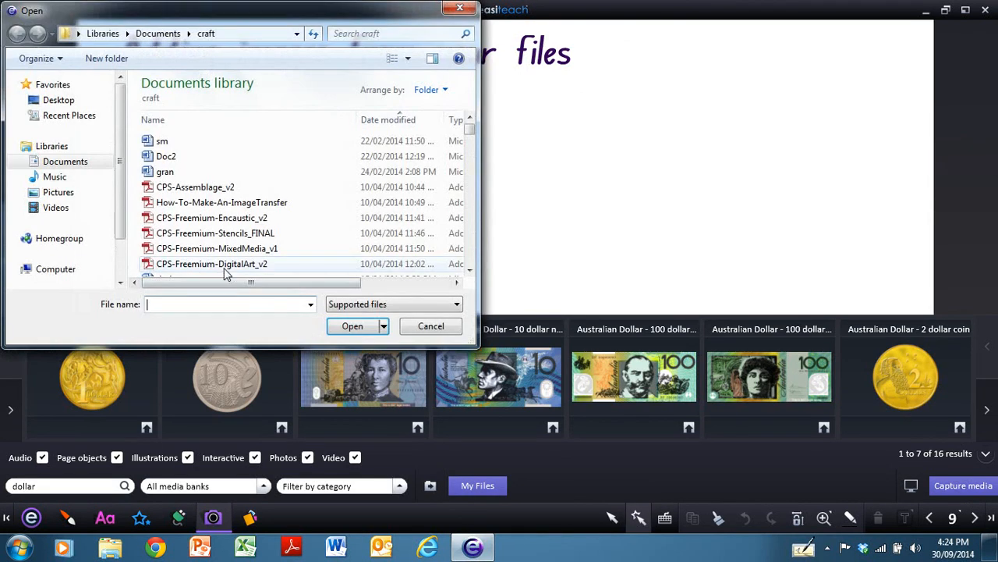
click(54, 192)
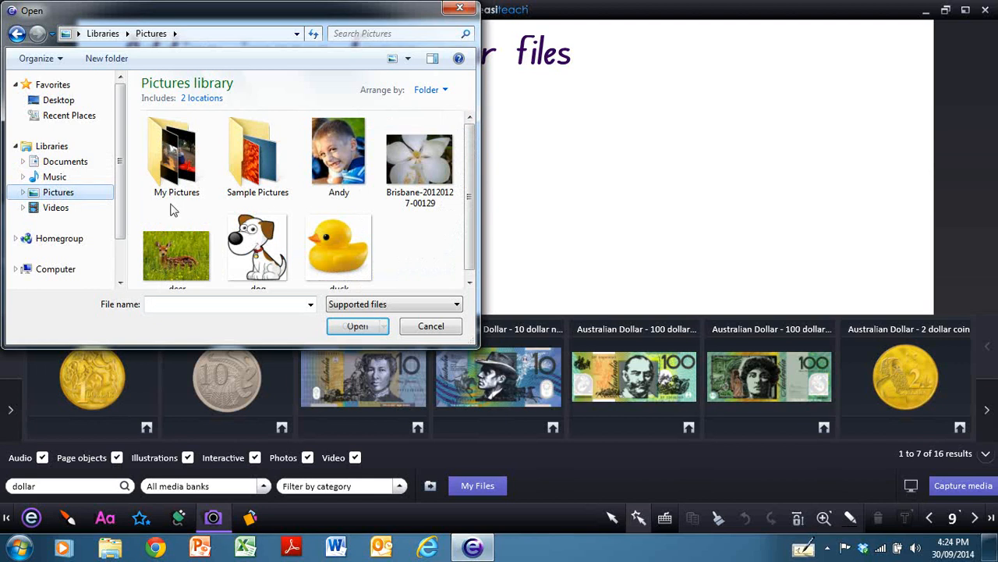
click(168, 242)
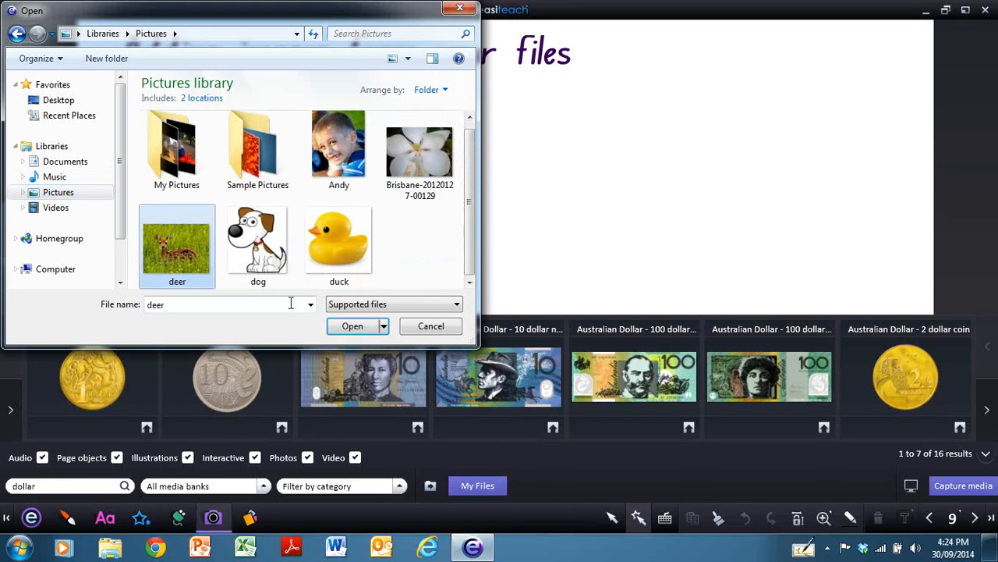
click(352, 326)
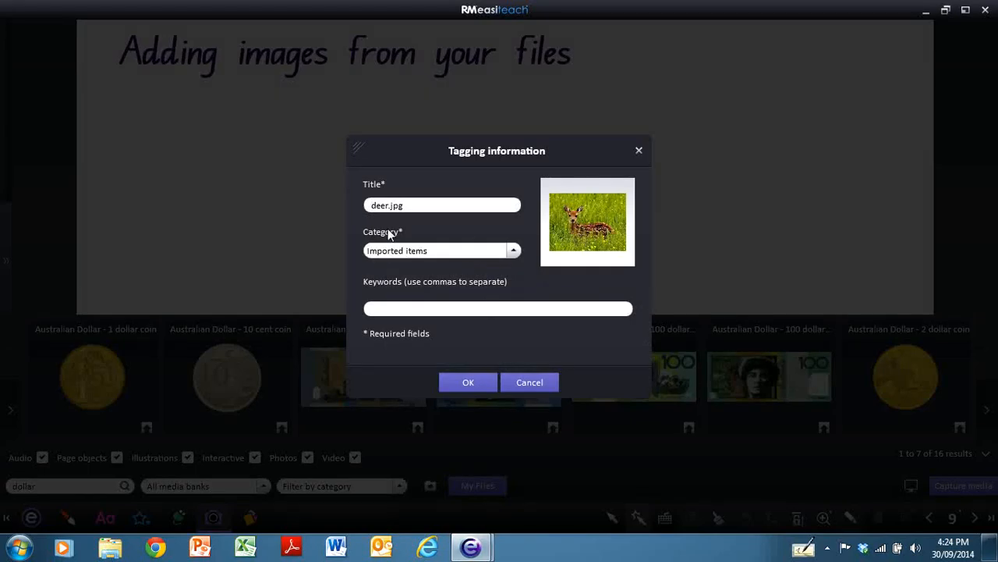
click(376, 308)
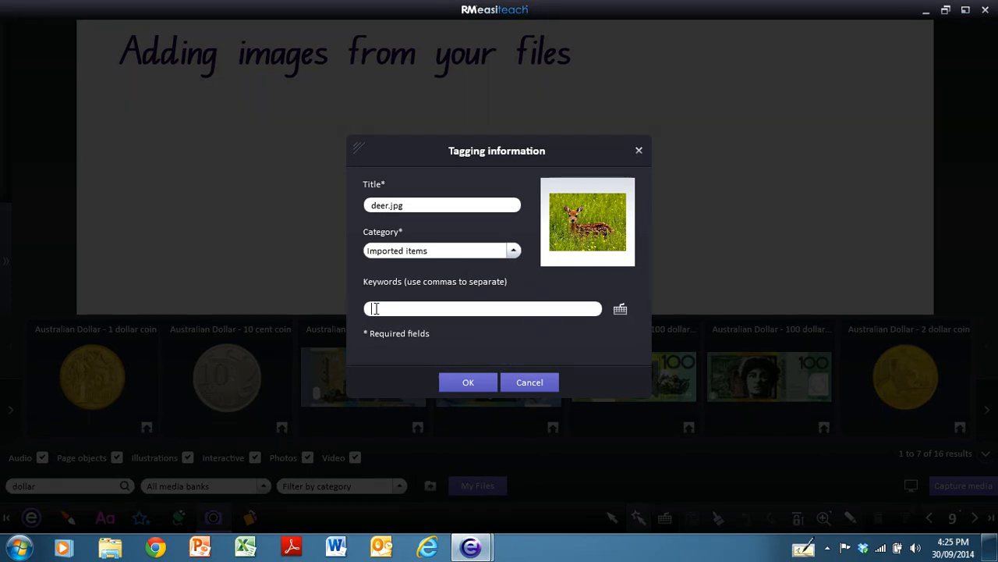
text(deer,animal)
click(469, 383)
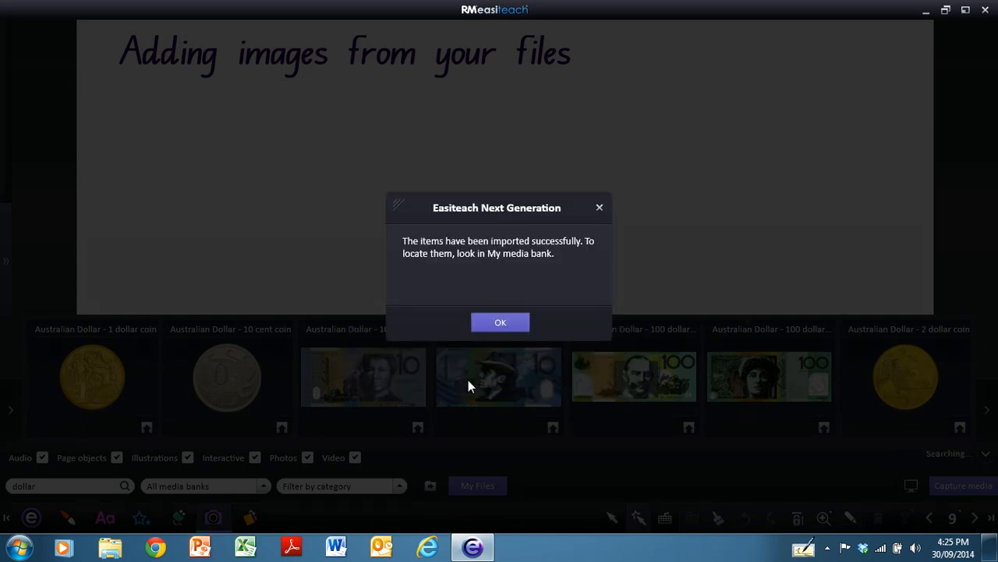
click(500, 323)
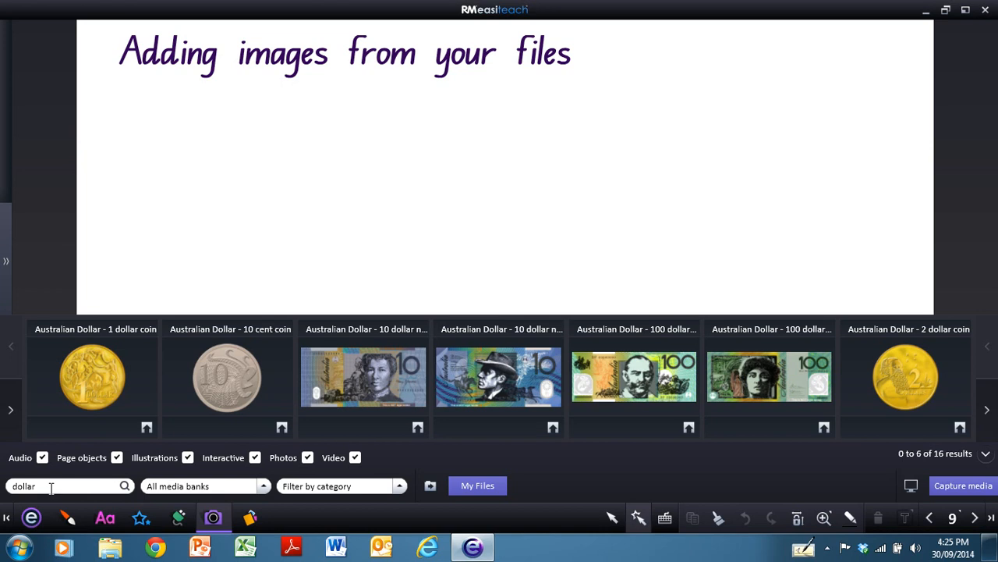
Step: Search the media banks for "deer", add deer.jpg to the page, and place it on the left side below the title
drag(51, 485, 2, 488)
key(BackSpace)
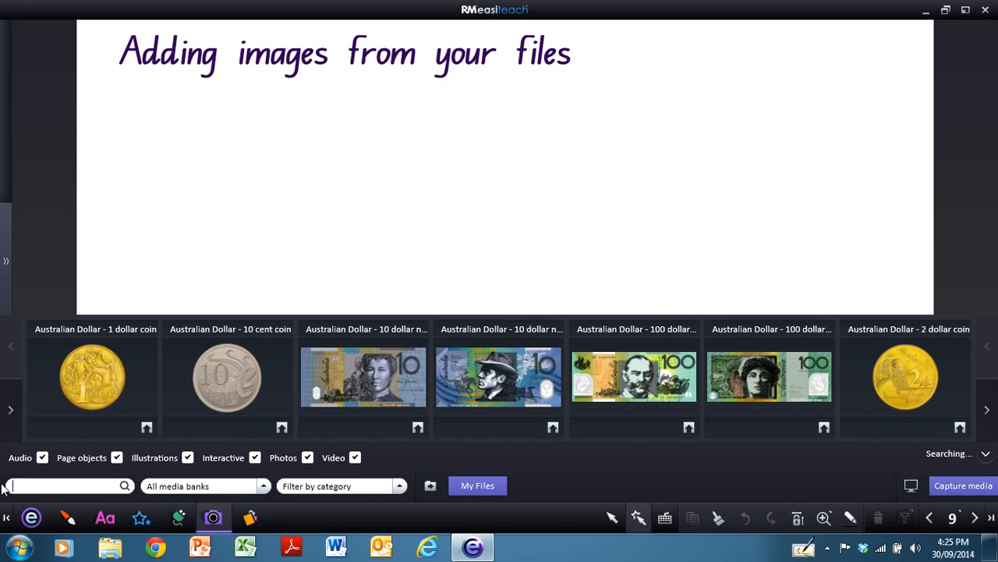
text(deer)
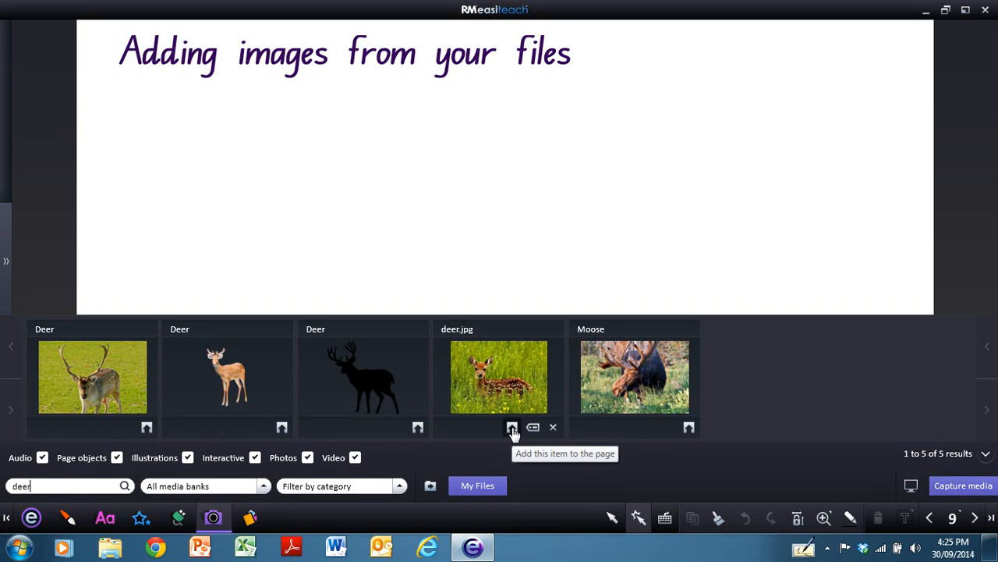
click(513, 429)
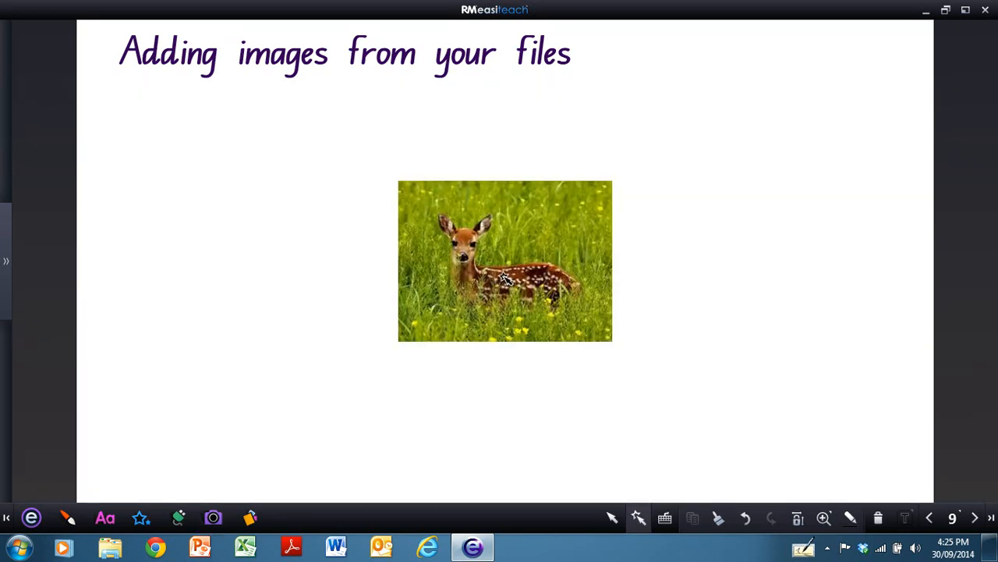
drag(505, 279, 261, 241)
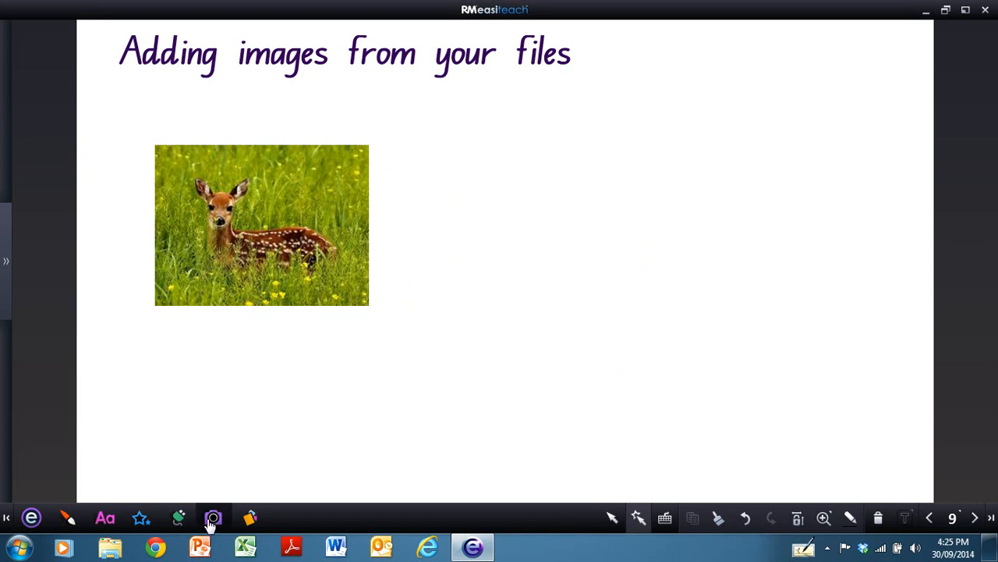
click(211, 522)
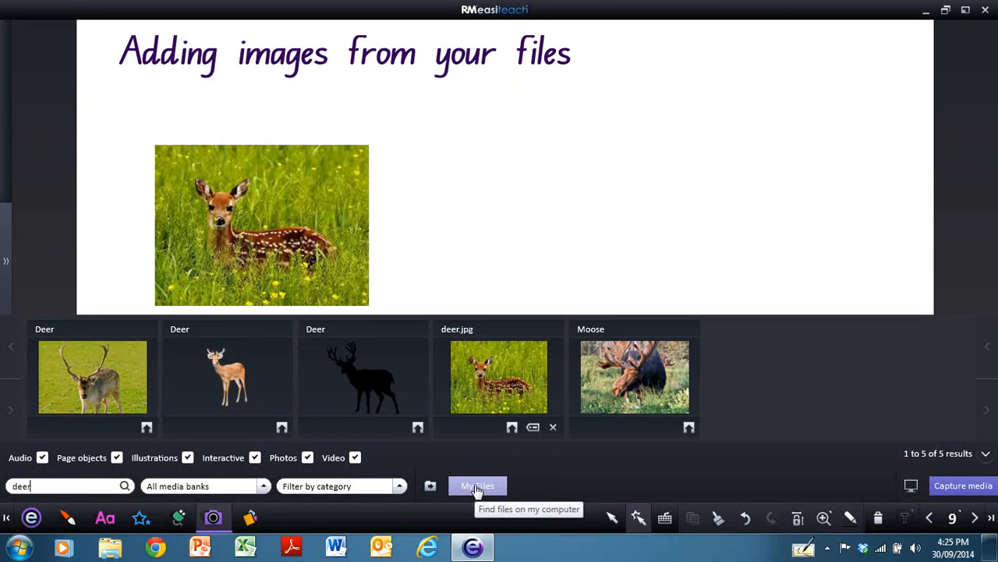
click(477, 487)
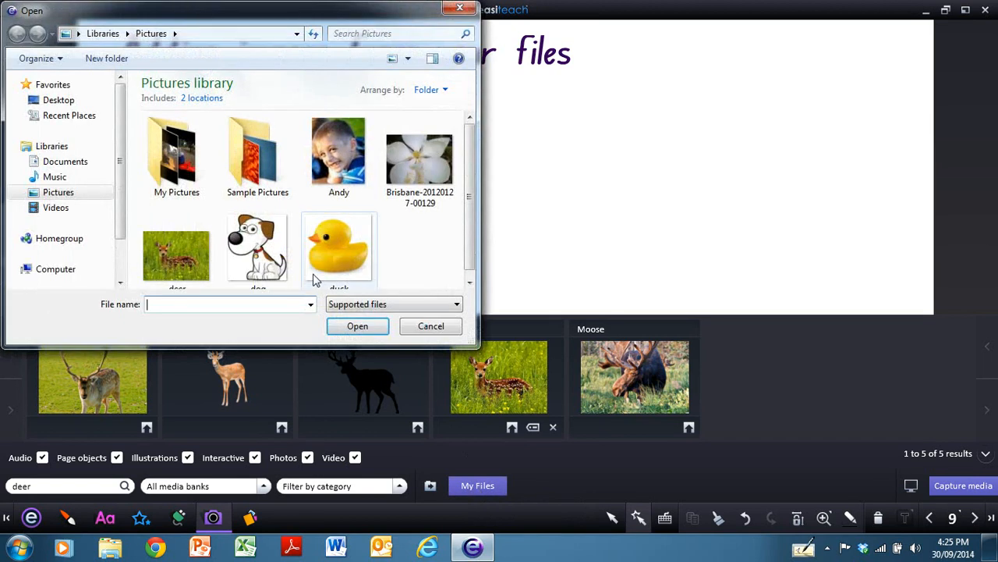
click(420, 164)
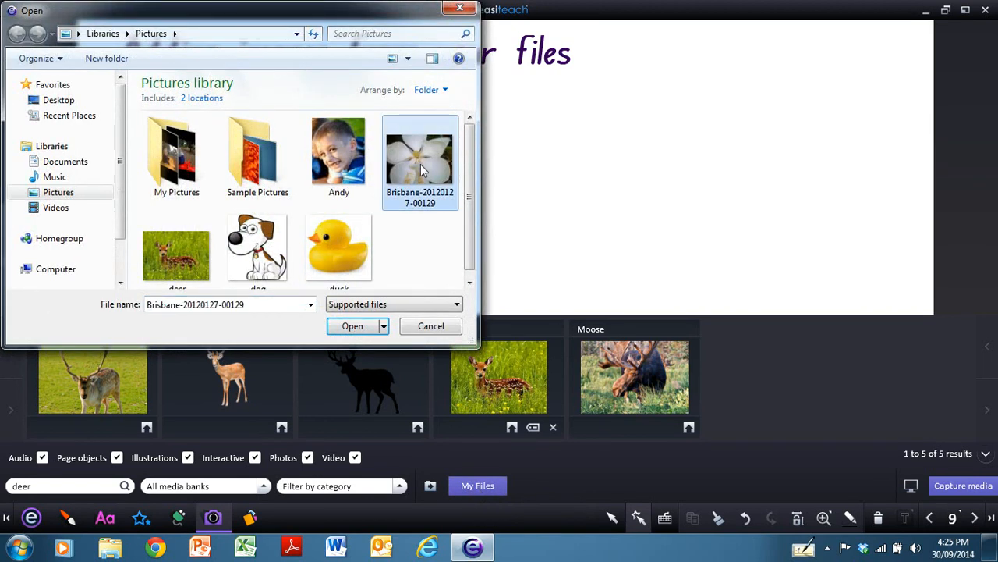
click(351, 327)
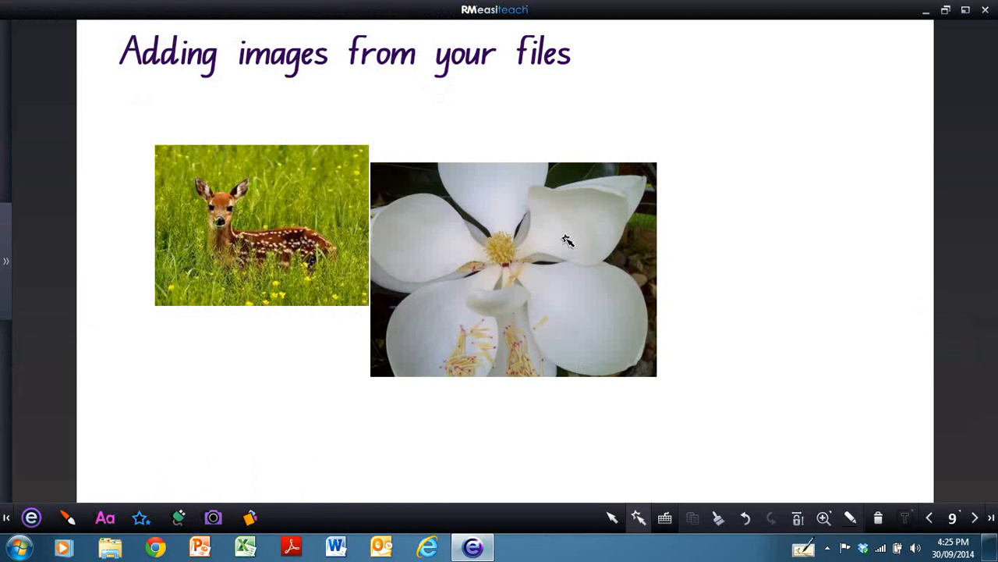
drag(605, 325, 735, 320)
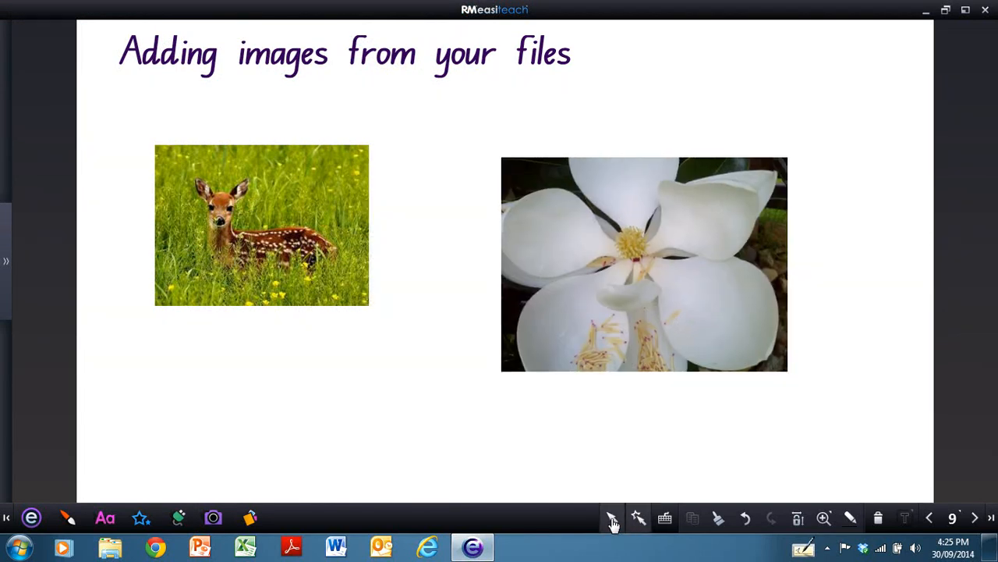
Step: Shrink the flower photo proportionally from its lower-left corner to about the size of the deer picture
click(605, 360)
drag(485, 383, 566, 326)
click(563, 431)
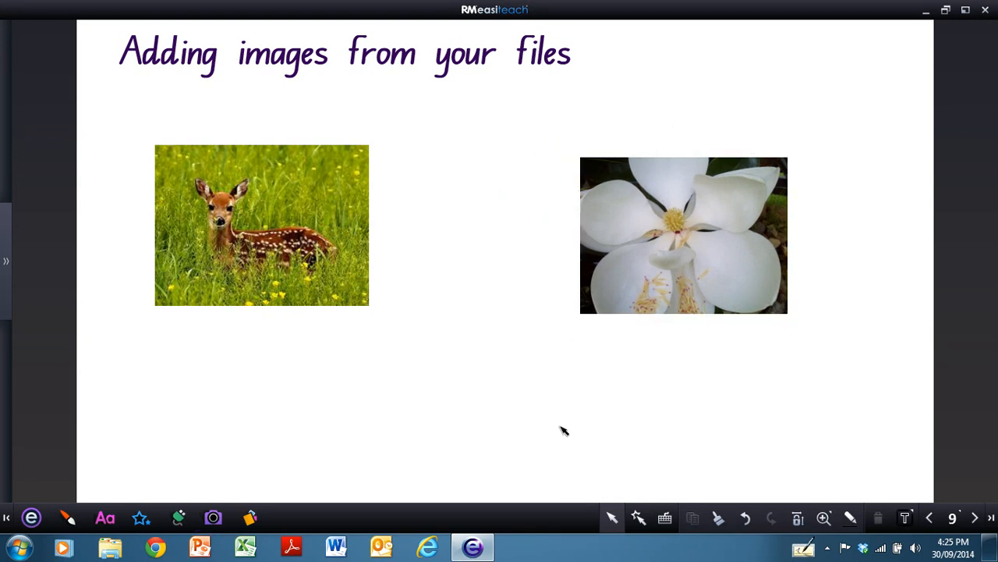
click(213, 517)
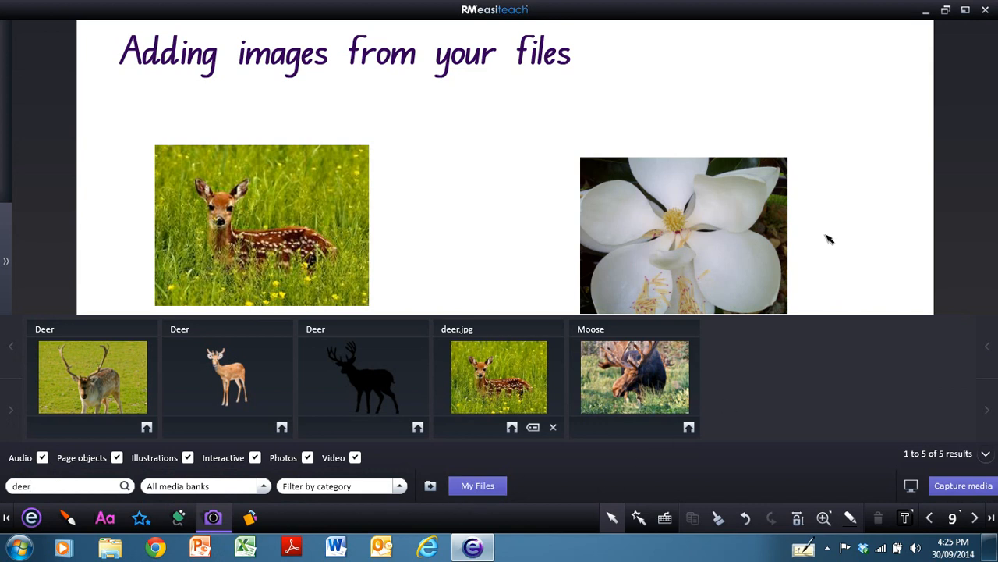
click(983, 455)
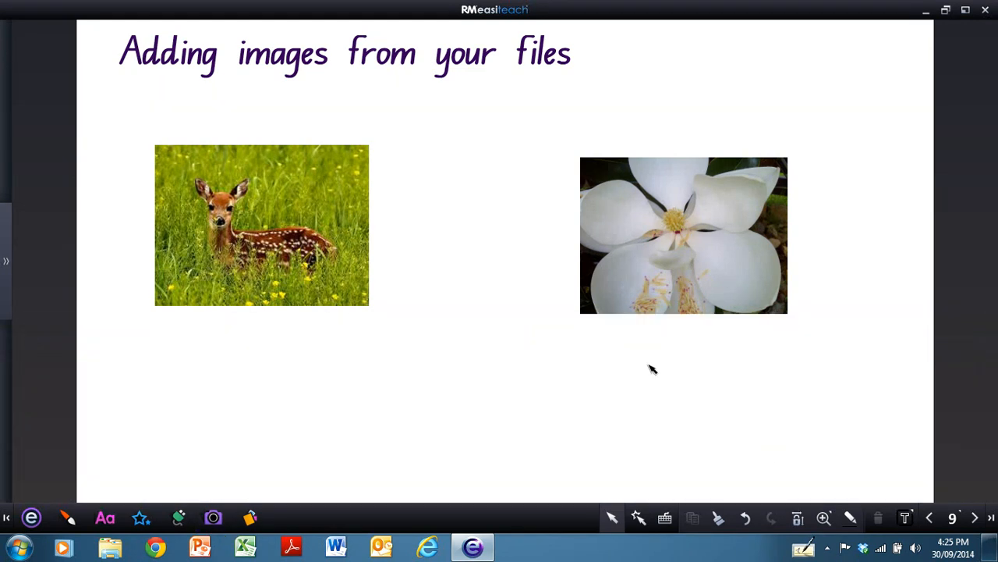
Step: Add the flower photo on the page to the media bank with the title "magnolia" and the keywords "flower,tree"
click(611, 519)
click(630, 286)
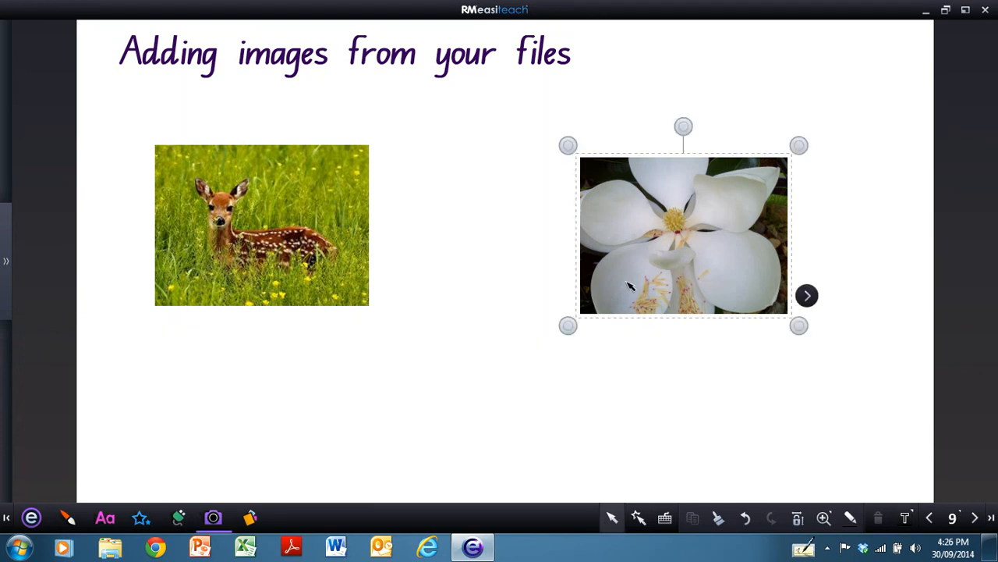
click(806, 296)
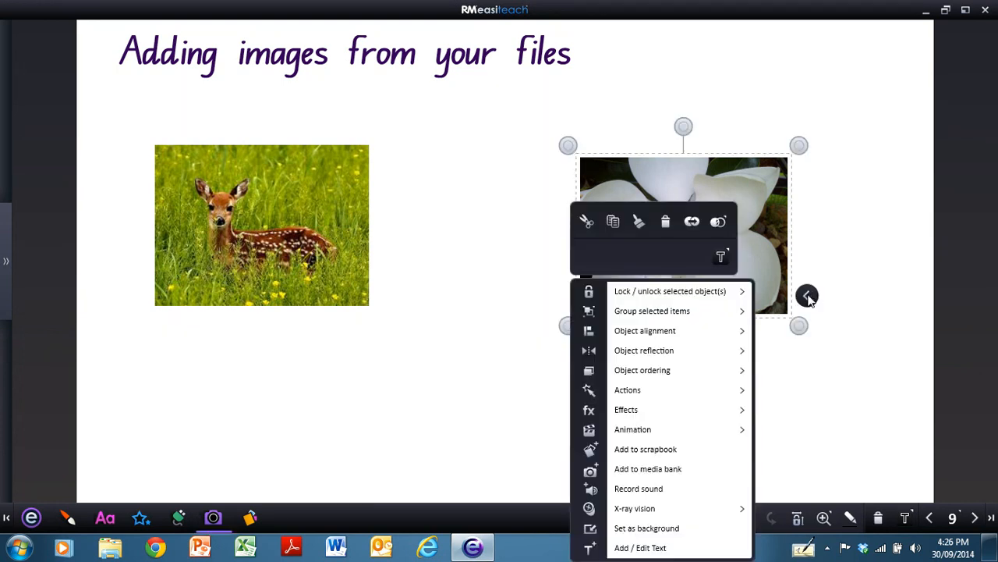
click(694, 469)
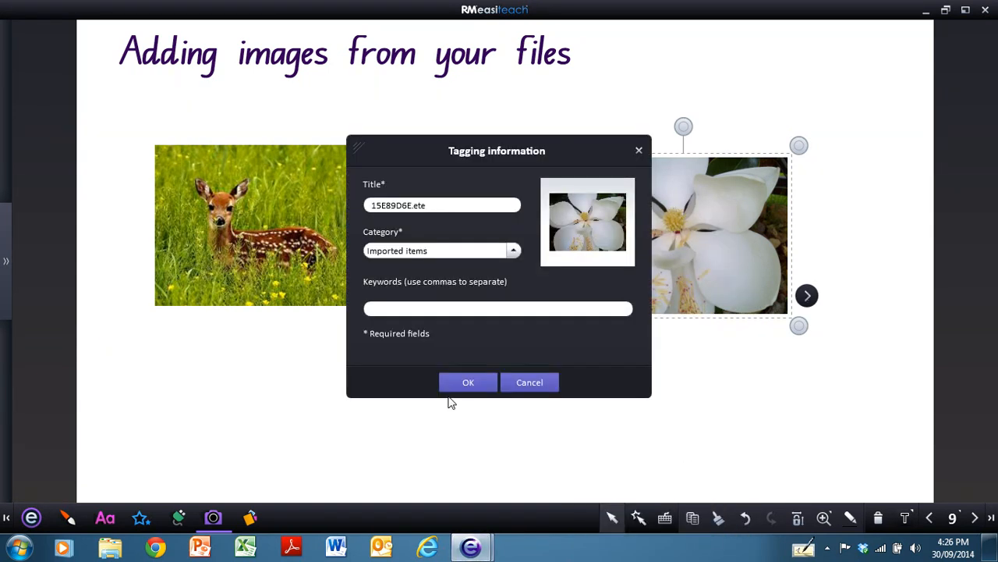
drag(436, 204, 354, 203)
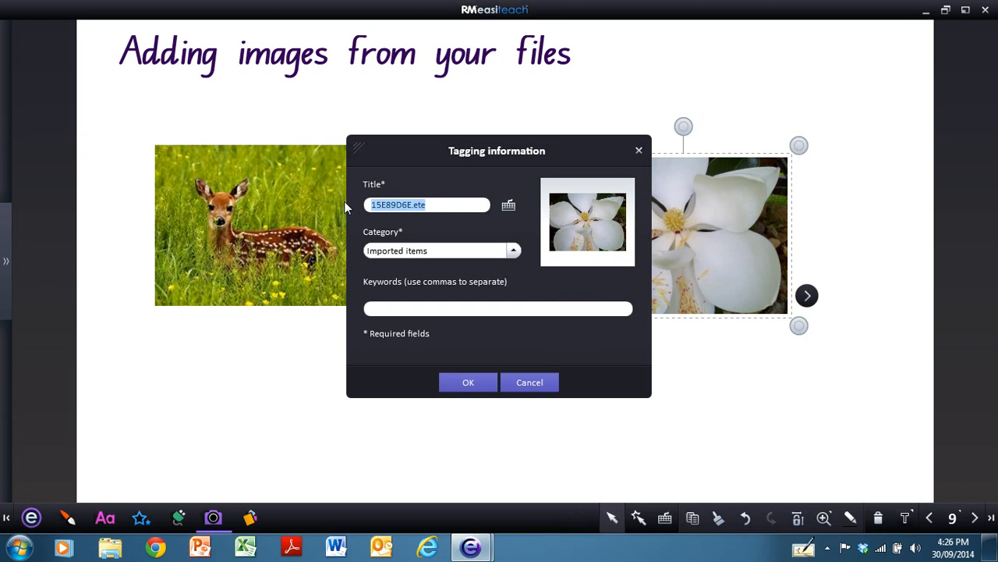
key(BackSpace)
text(ma)
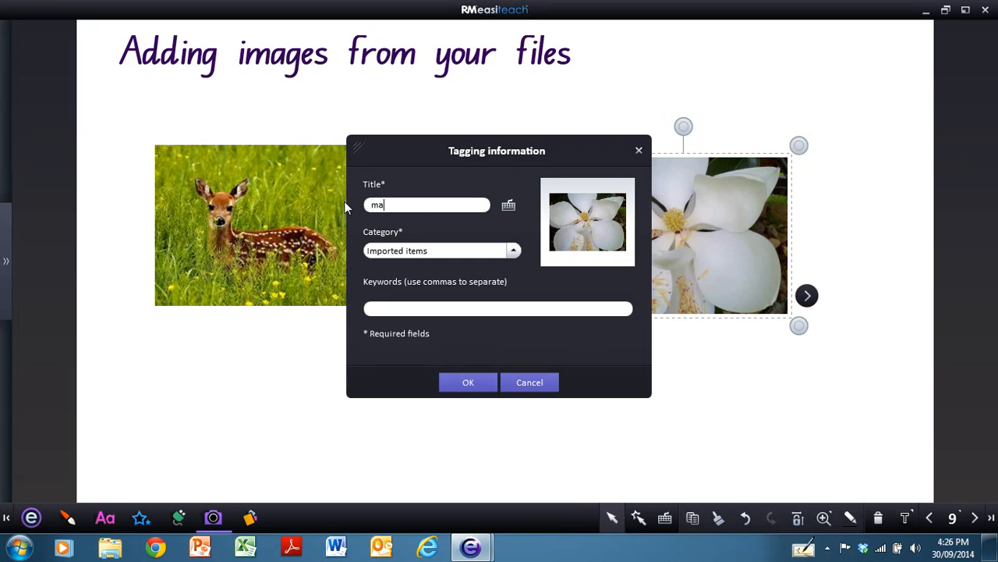
text(gnolia)
click(391, 308)
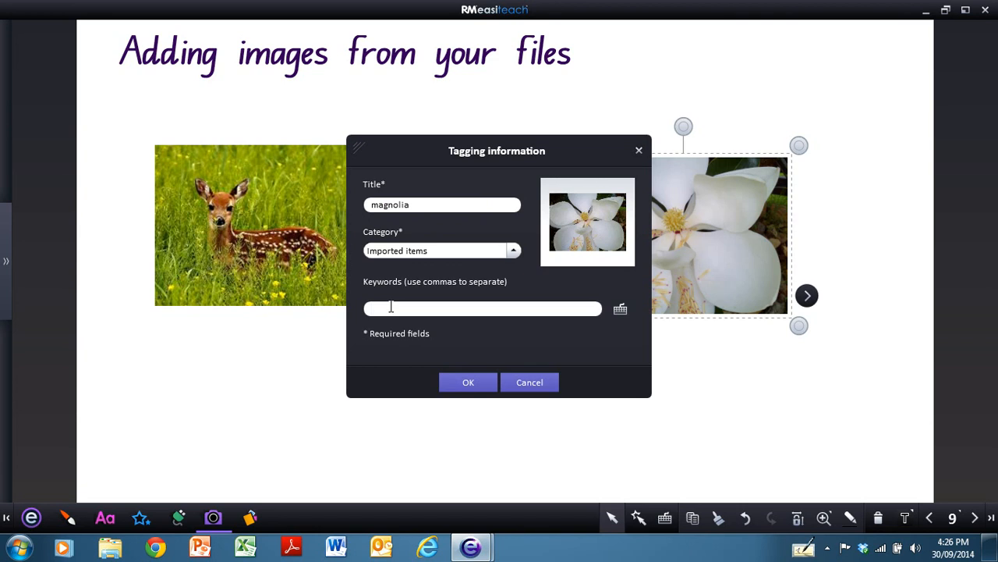
text(flower,tree)
click(469, 386)
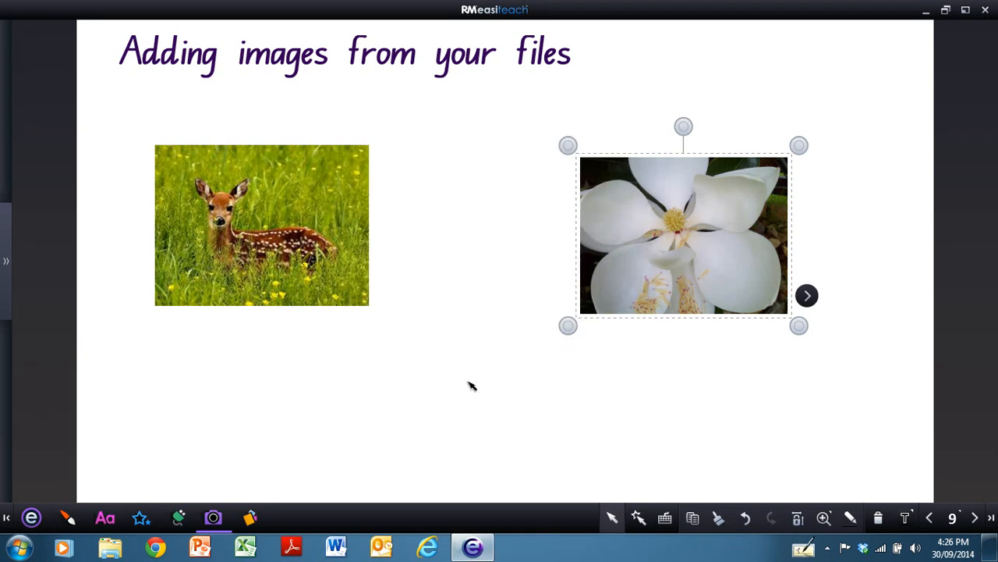
click(469, 385)
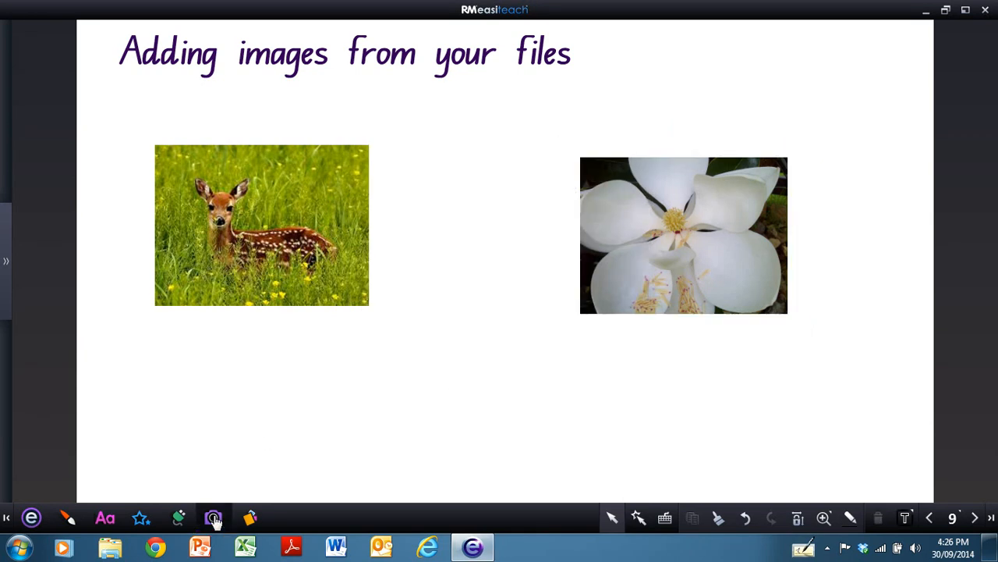
Step: Restrict the media search to My media bank and search it for "flower"
click(214, 519)
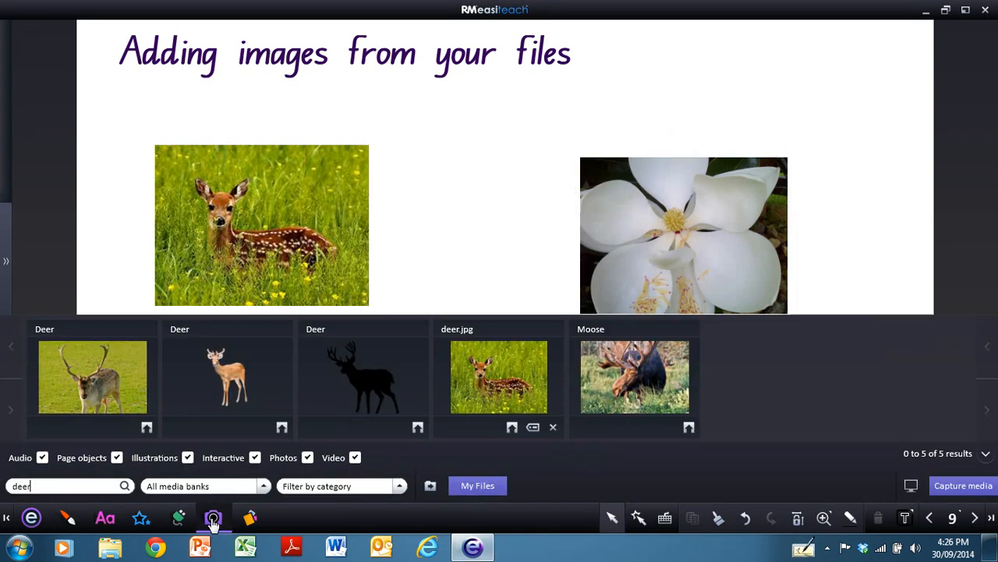
click(264, 486)
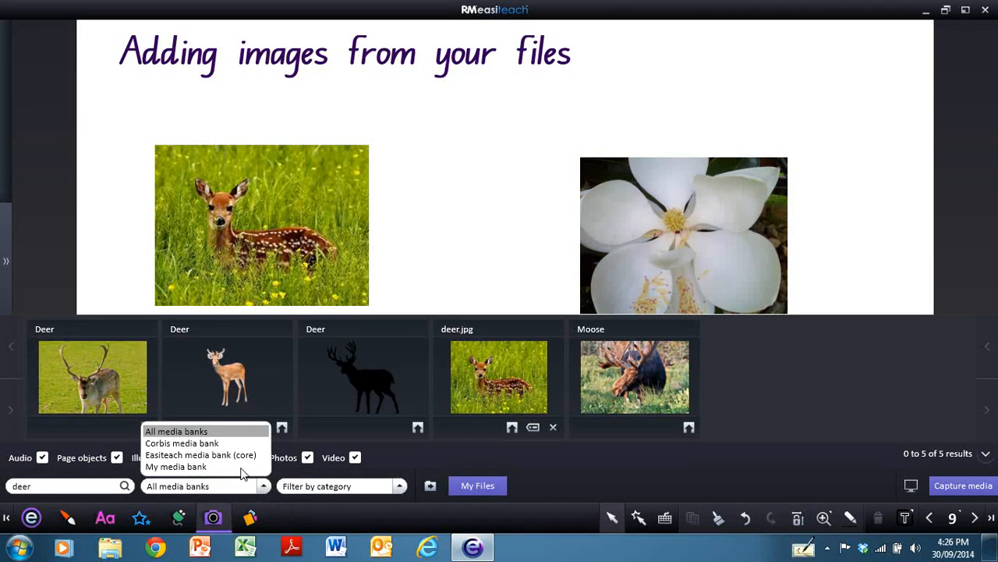
click(176, 466)
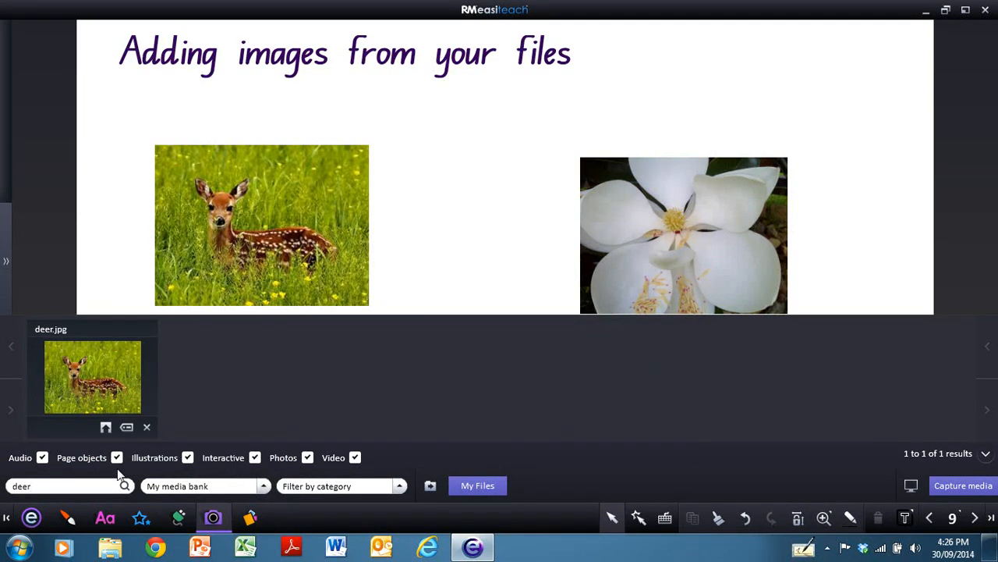
drag(42, 484, 3, 493)
text(flow)
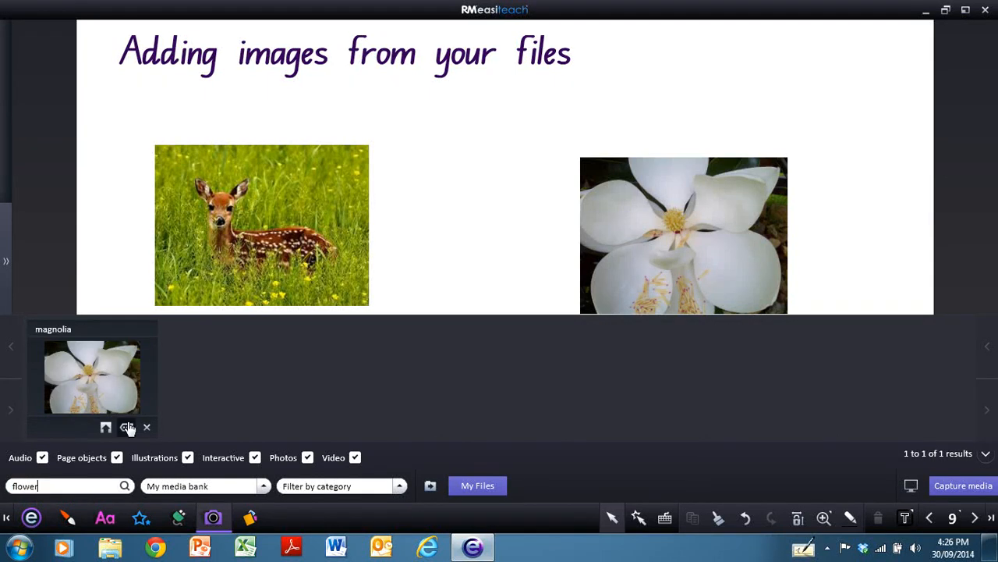
Step: Add the magnolia item to the page and place it at the bottom centre, below and between the two existing pictures
click(106, 426)
drag(480, 259, 466, 392)
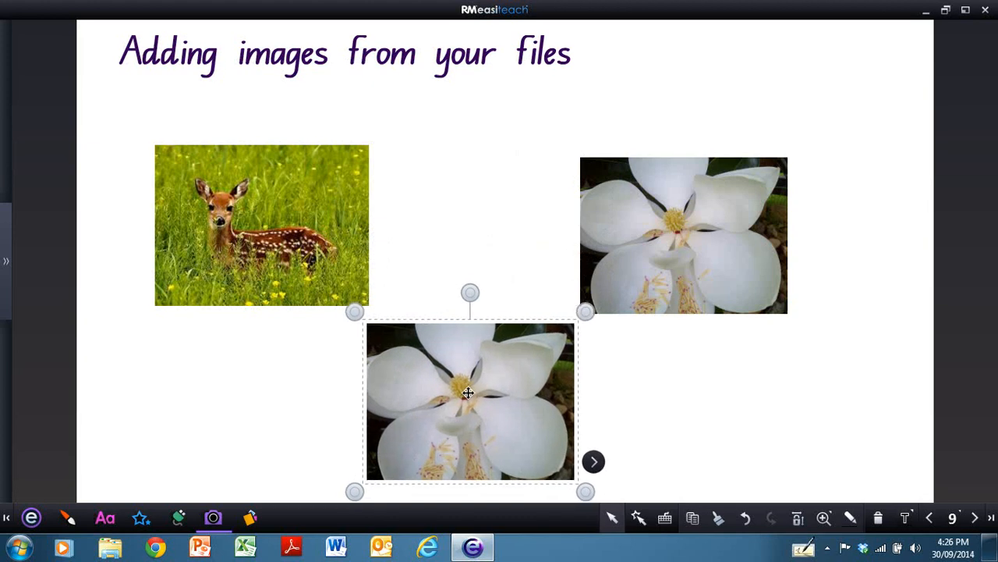
click(616, 421)
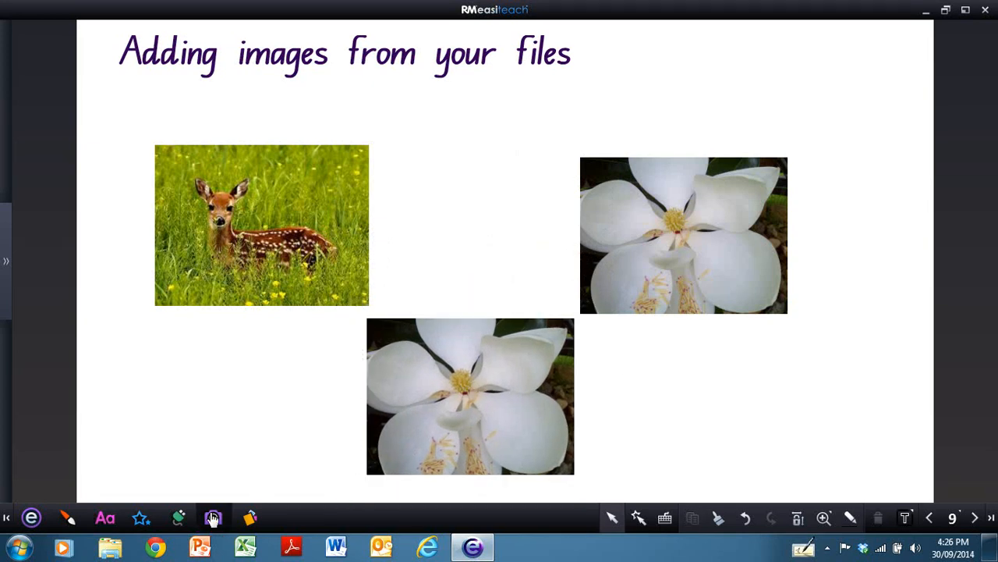
Step: Examine the tagging information of the magnolia item in the media bank without changing it
click(213, 519)
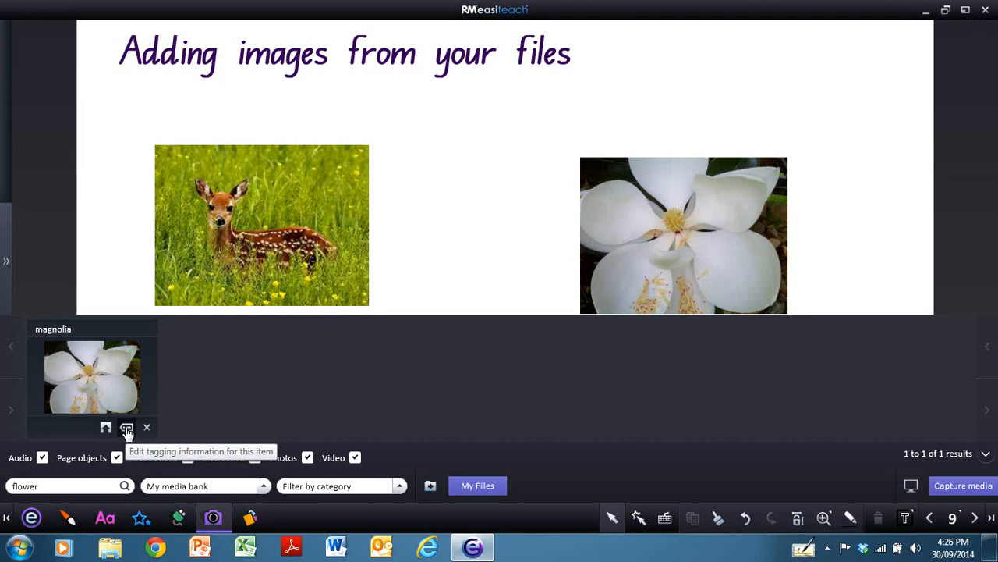
click(126, 428)
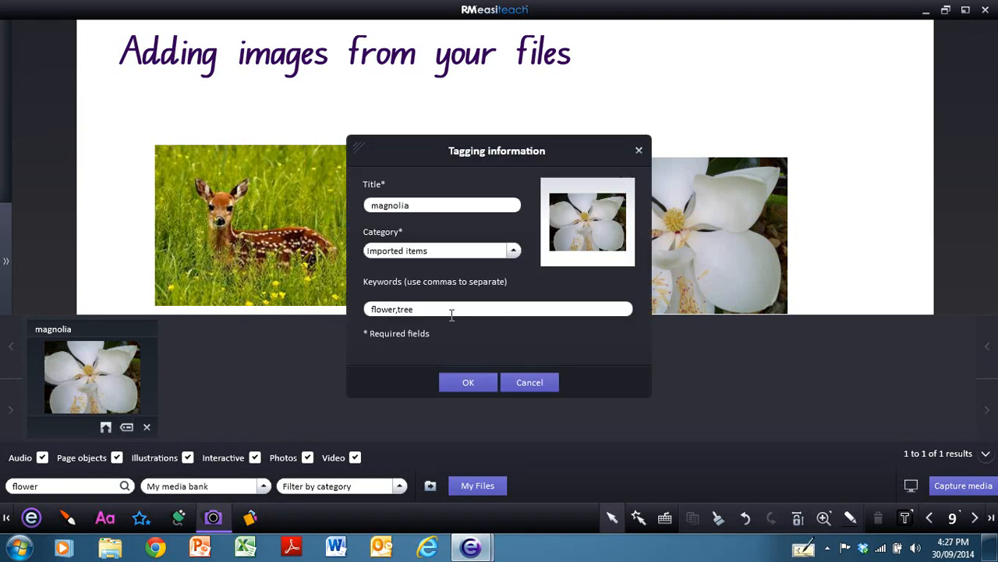
click(532, 384)
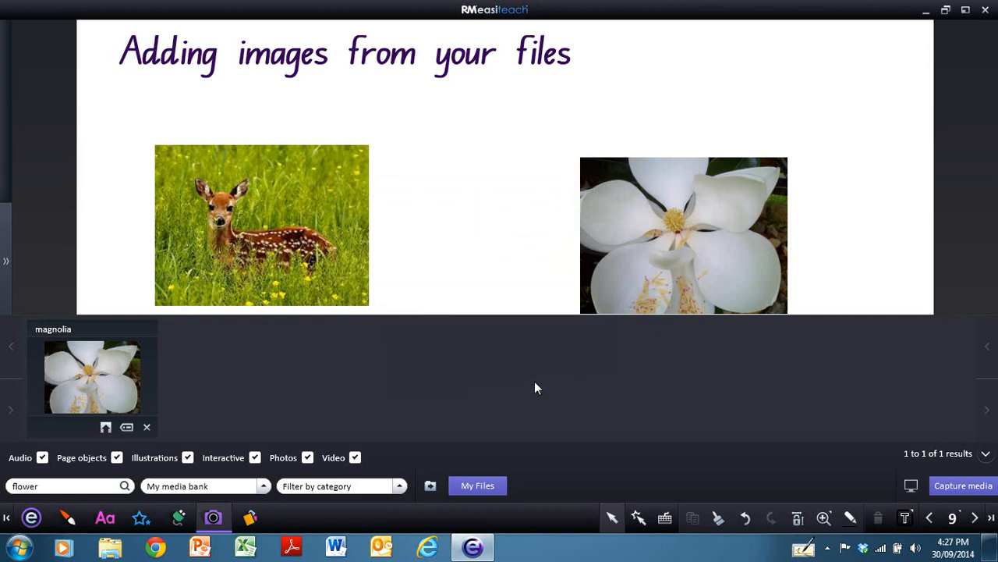
Step: Delete the magnolia item from the media bank and hide the media search area
click(146, 427)
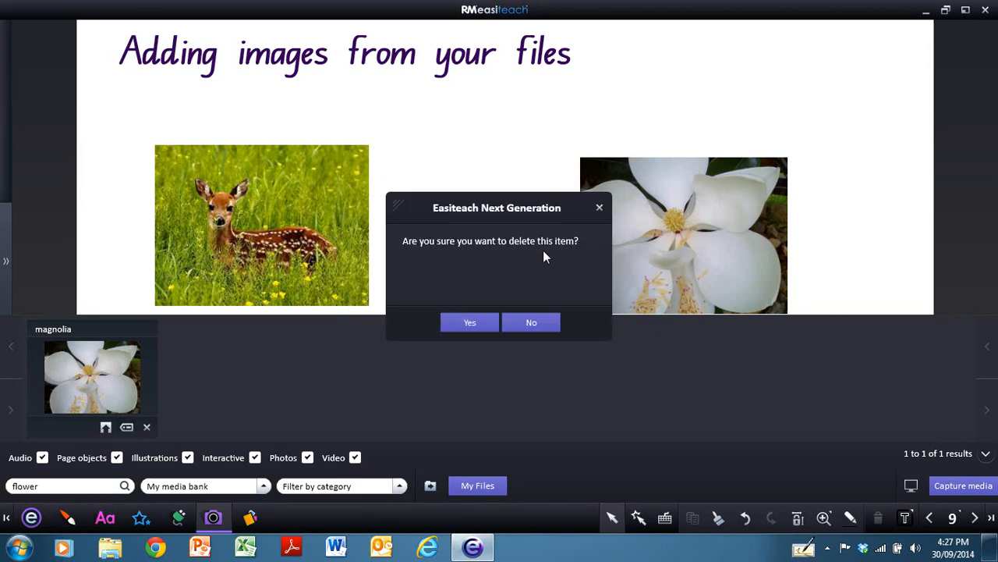
click(469, 324)
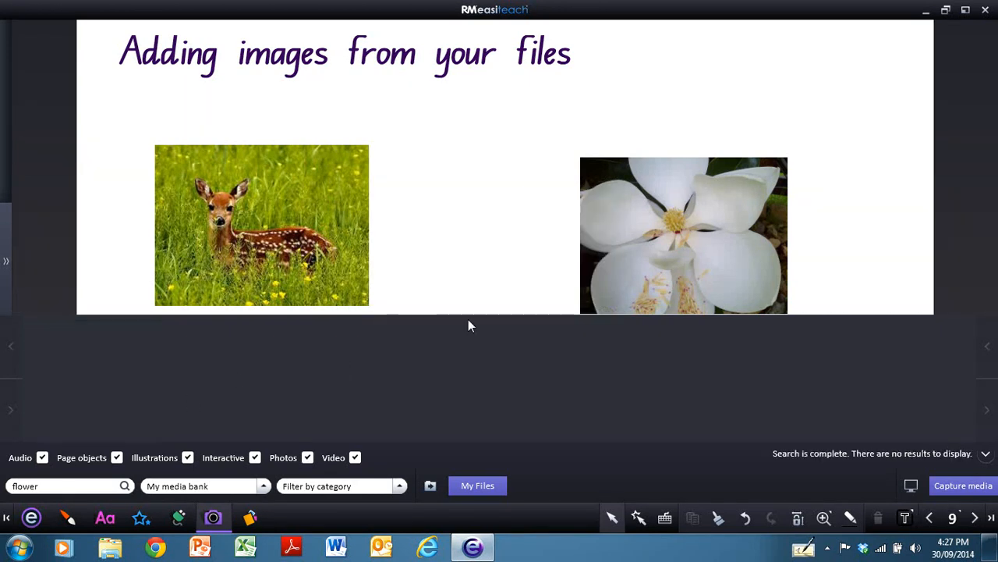
click(986, 455)
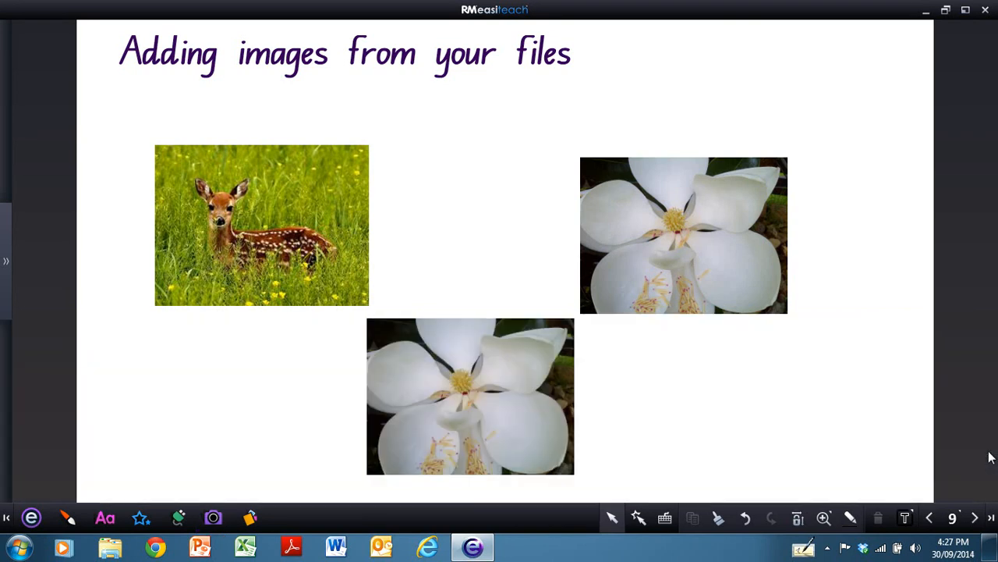
Step: Go to the "Who's here today?" page and, in interactive mode, move the second, third and fourth pupil pictures above the dashed line
click(977, 519)
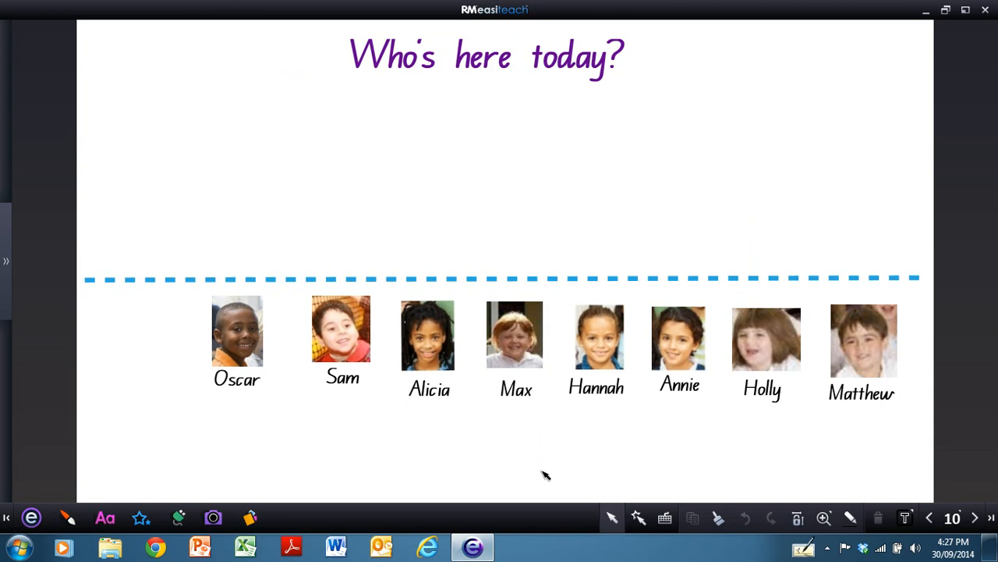
click(638, 517)
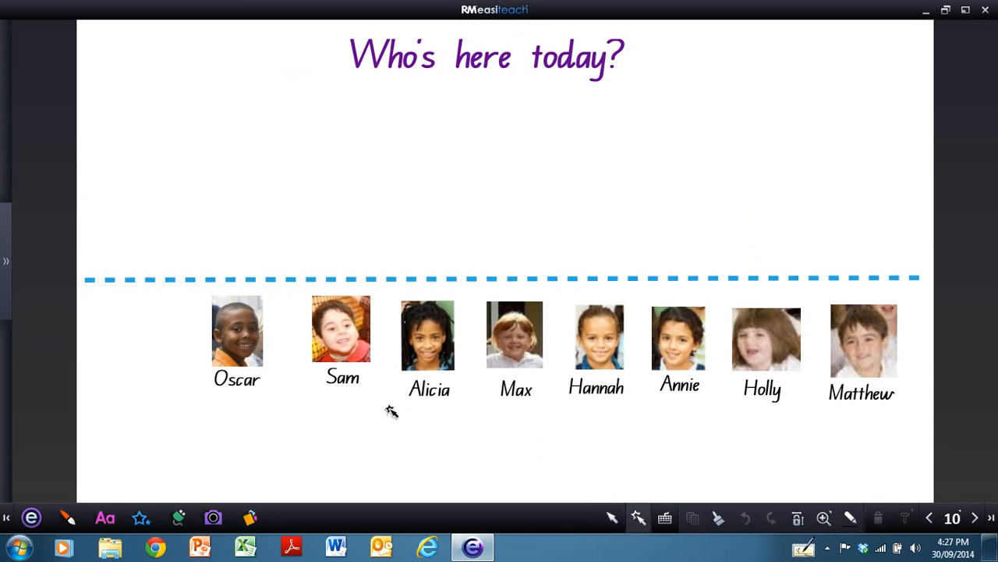
drag(429, 345, 436, 165)
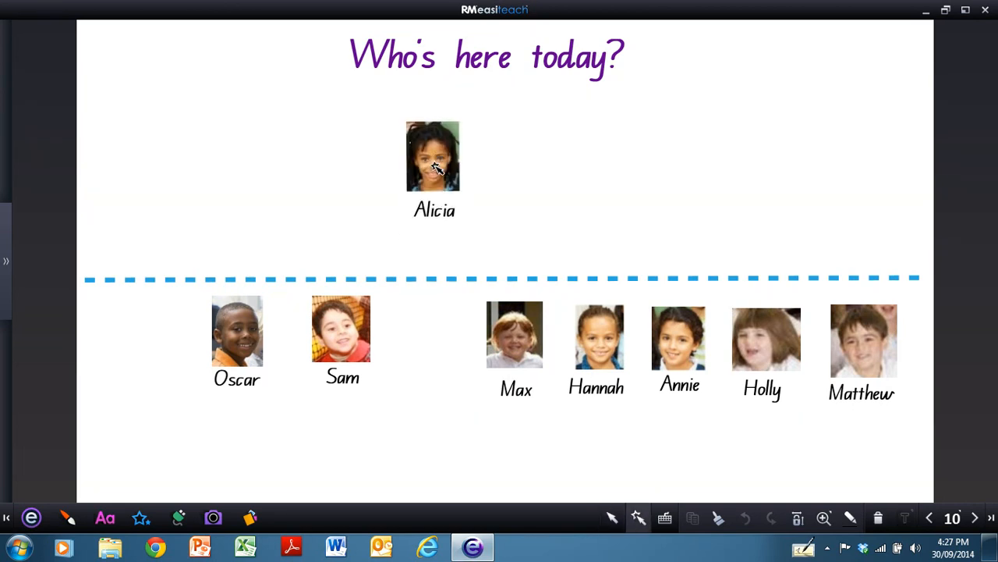
drag(353, 335, 315, 169)
drag(491, 355, 552, 186)
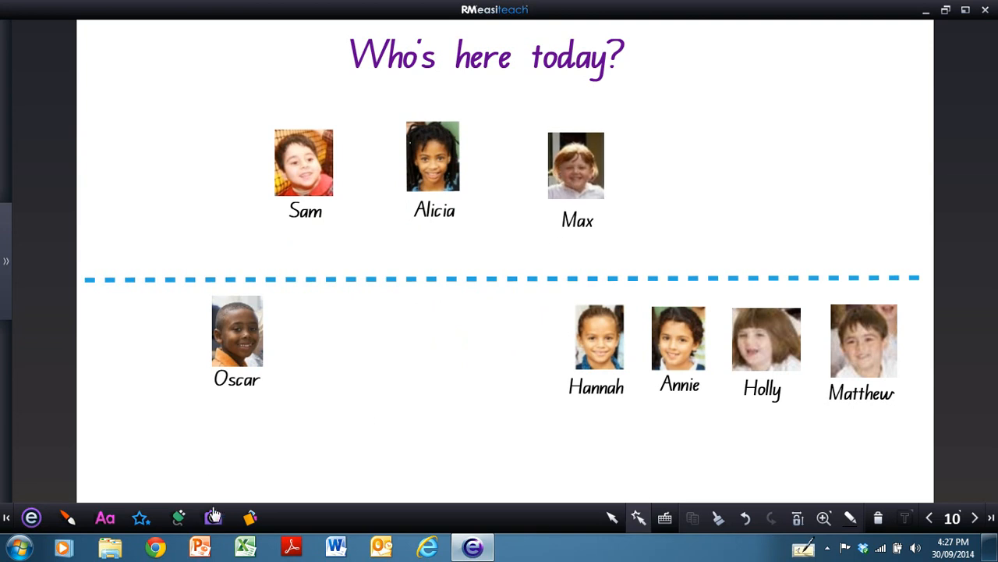
Step: Add the photo of the boy in the blue shirt from the computer's Pictures library to the page
click(213, 519)
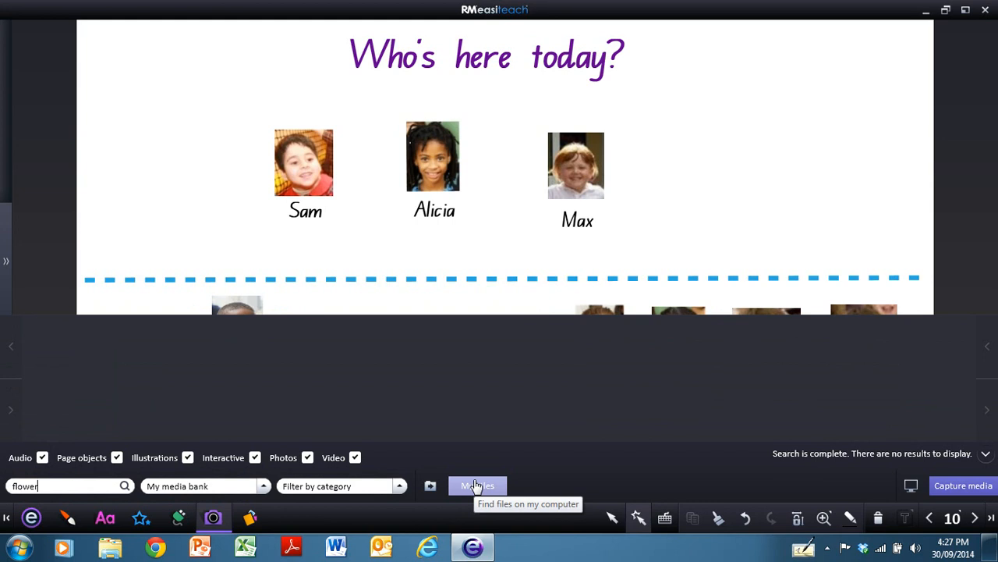
click(476, 485)
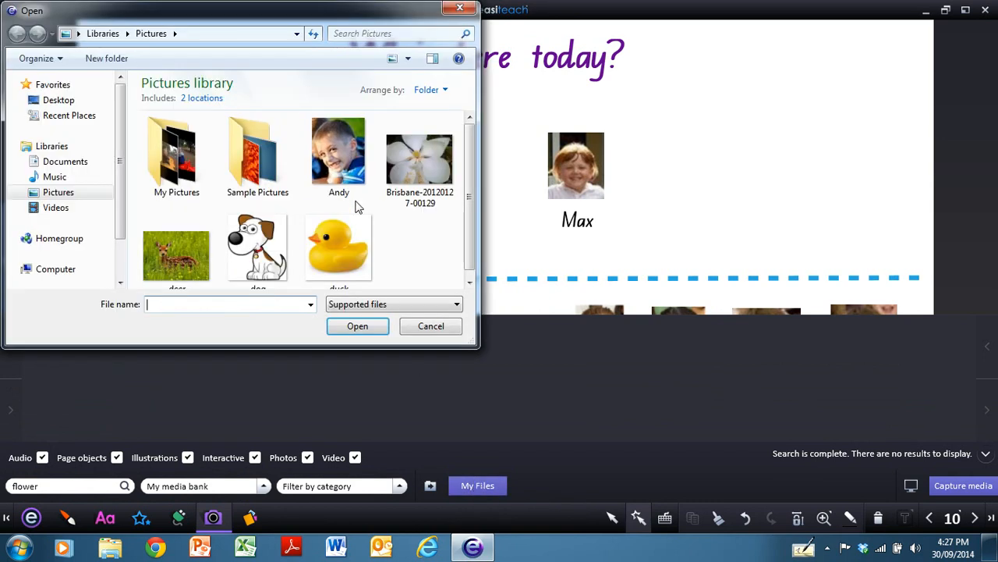
click(344, 154)
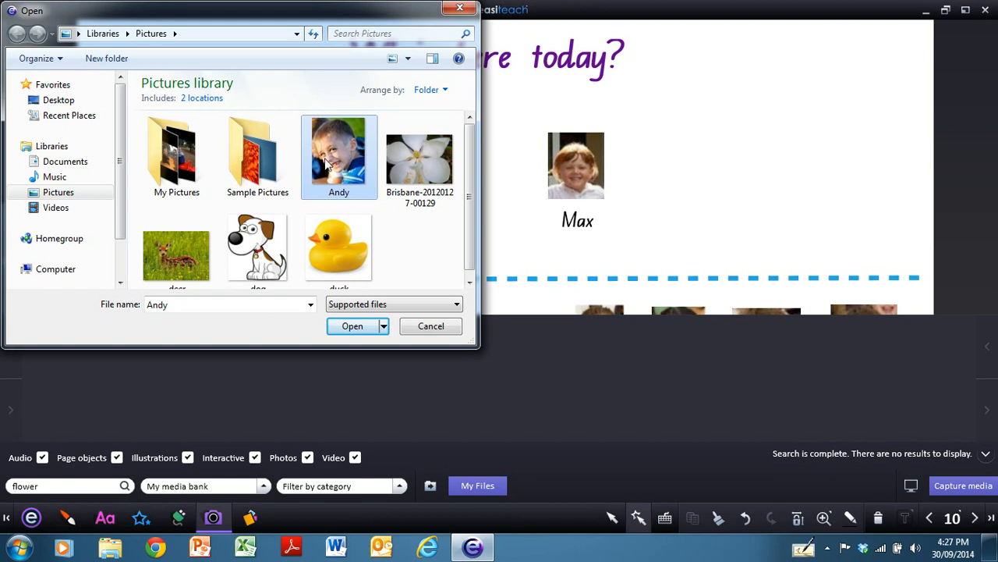
click(353, 328)
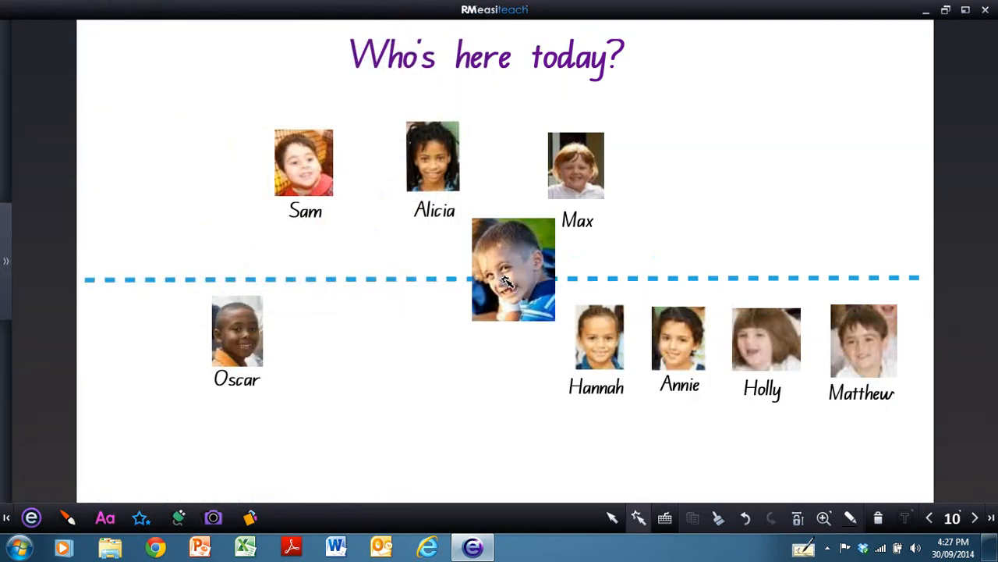
Step: Shrink the new boy's photo to about the size of the other pupil pictures and place it in the gap below the dashed line
click(613, 520)
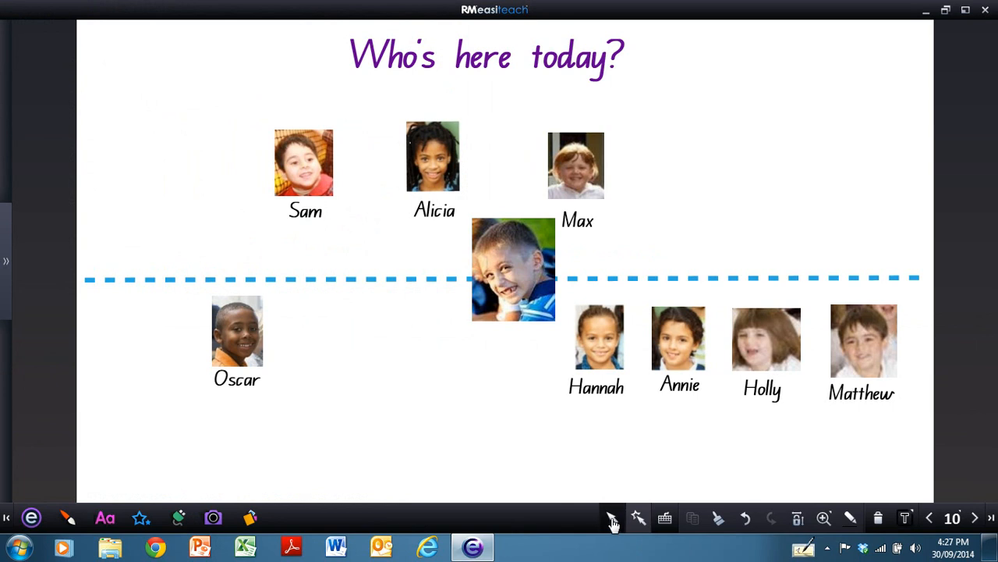
click(515, 282)
drag(564, 334, 538, 307)
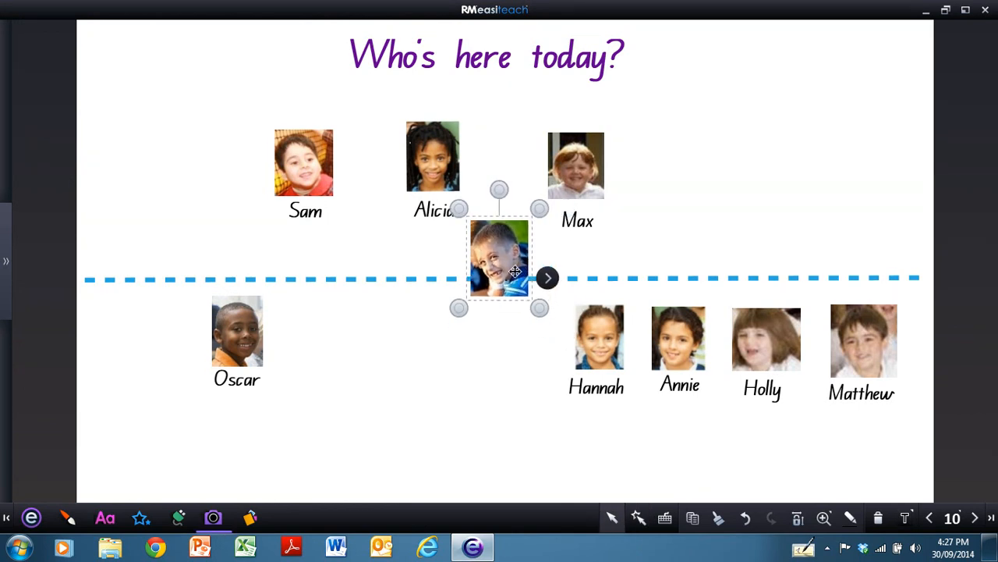
drag(515, 269, 425, 366)
click(482, 447)
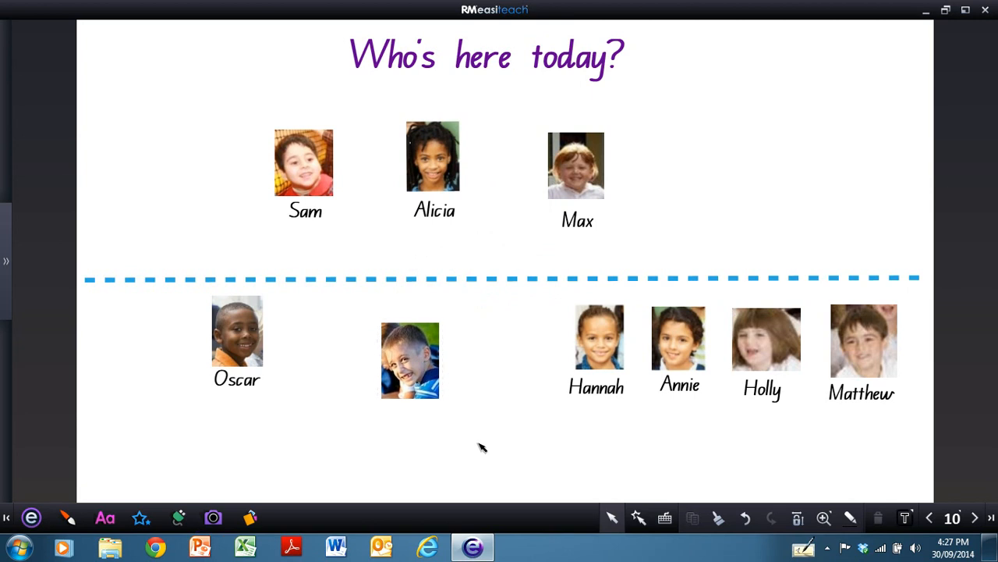
Step: Start the text tool for adding typed text to the page
click(106, 518)
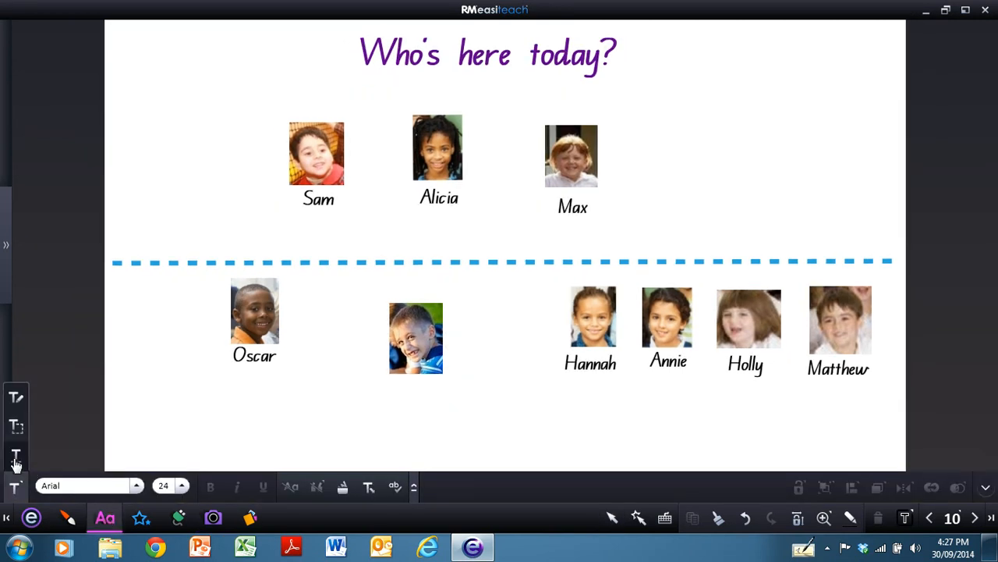
click(137, 486)
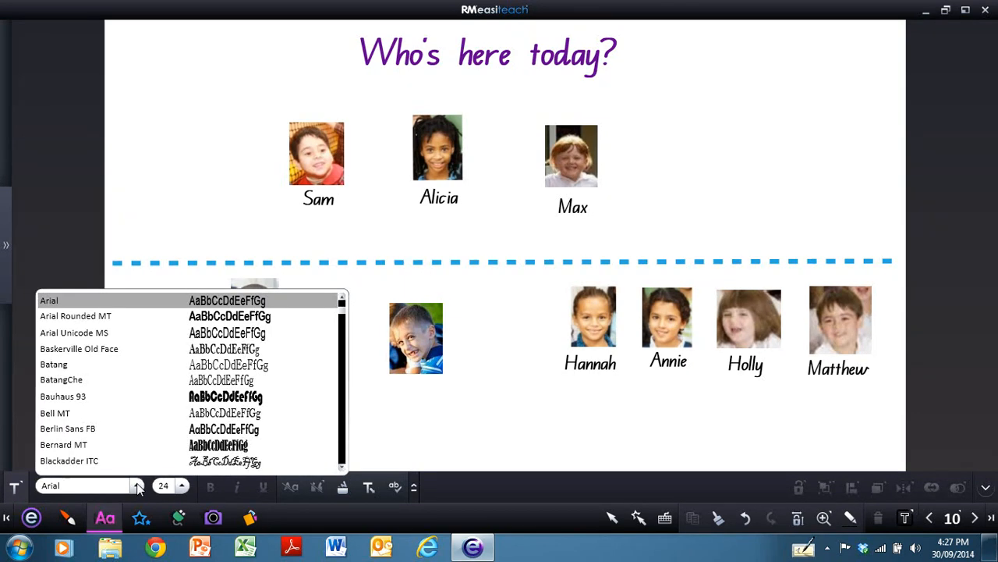
key(q)
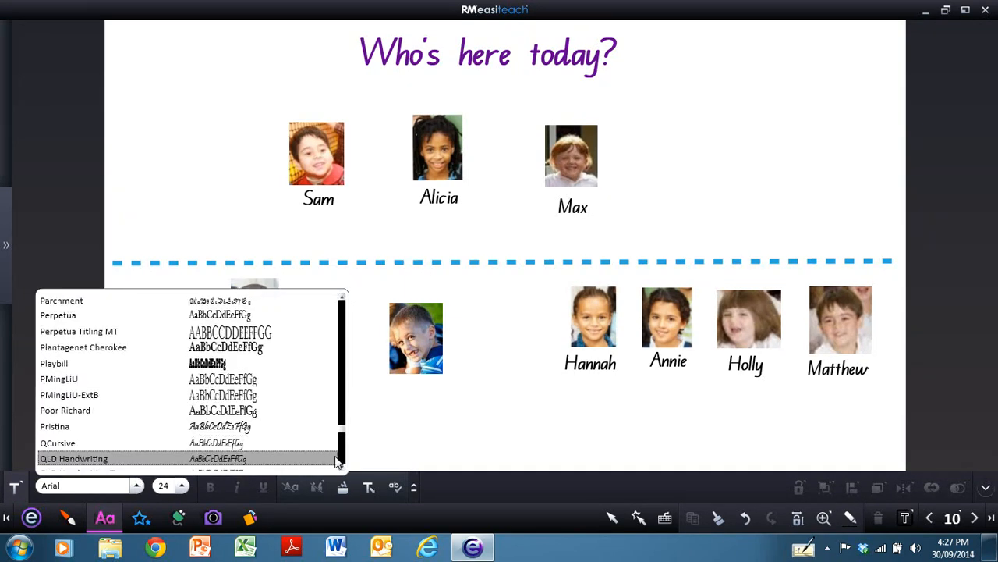
key(Escape)
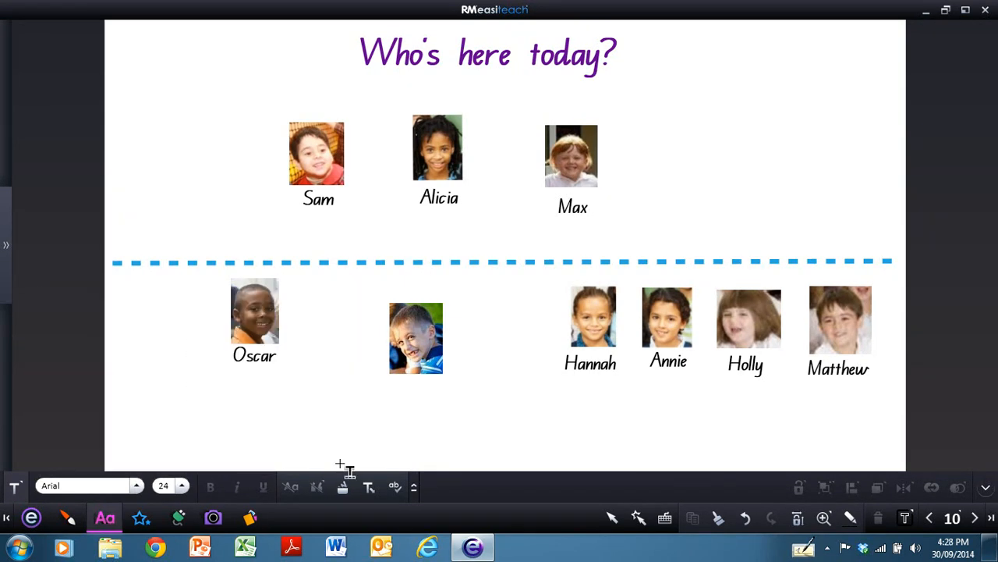
Step: Set the text font to QLD Handwriting and the font size to 28
click(138, 485)
key(q)
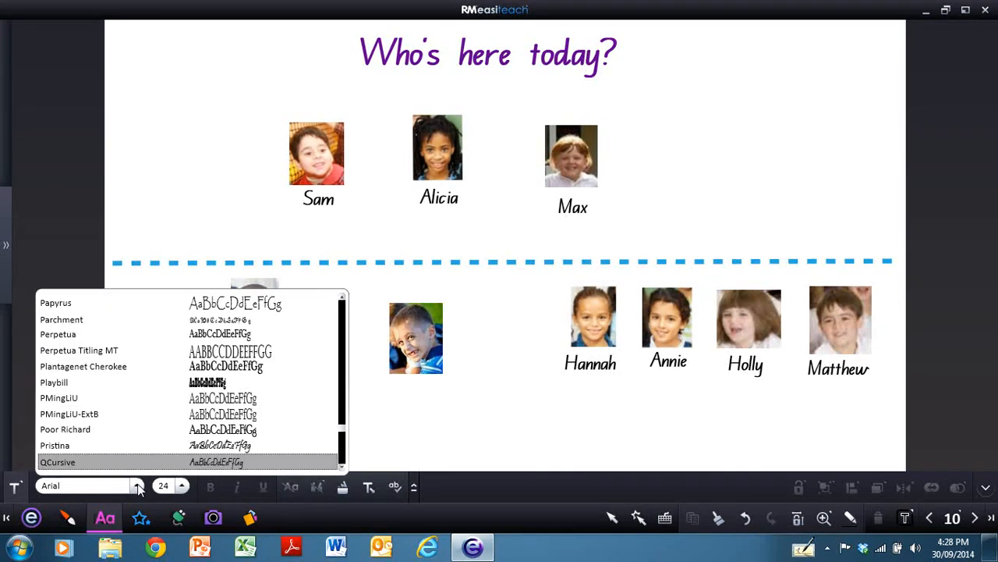
scroll(269, 460, down, 3)
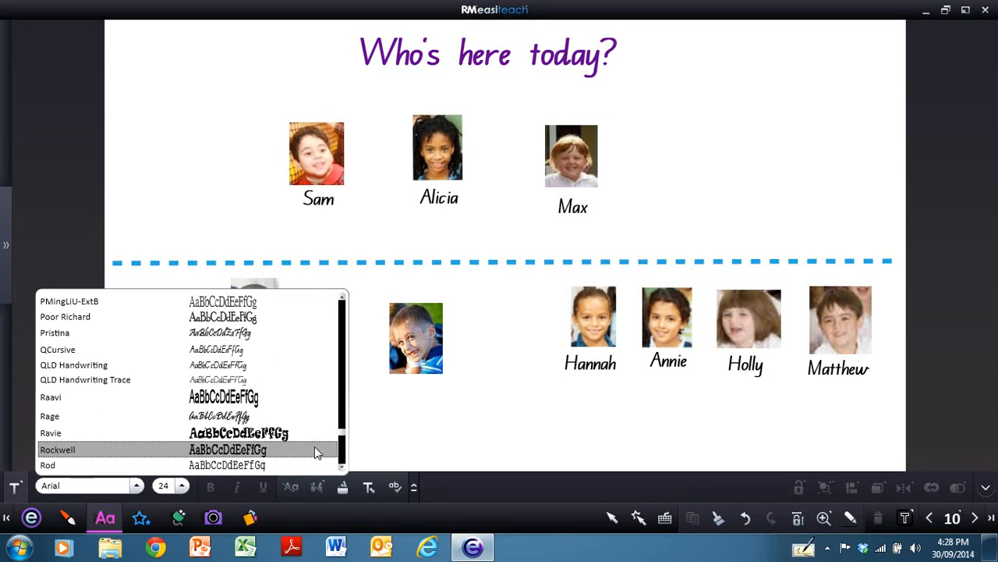
click(259, 364)
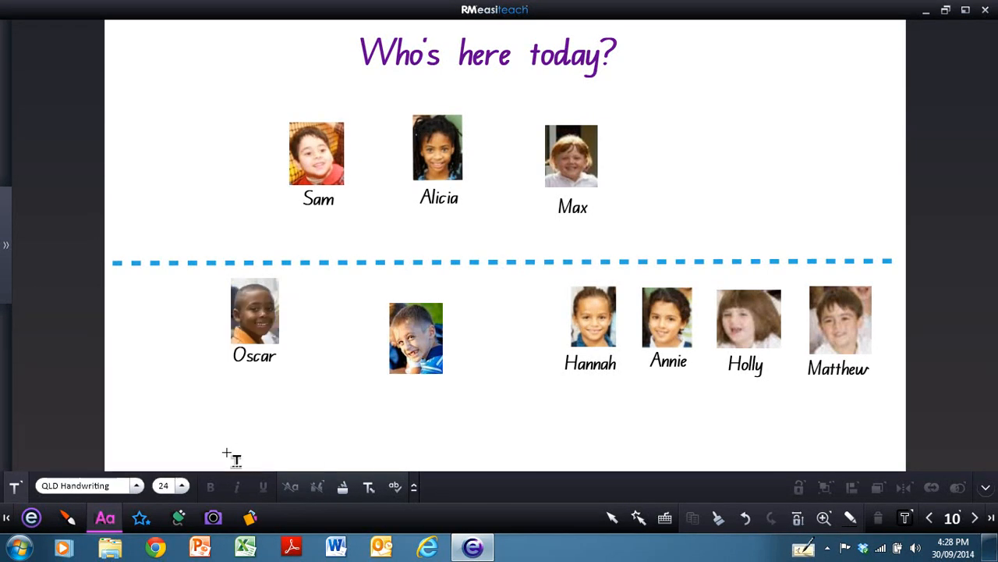
click(182, 485)
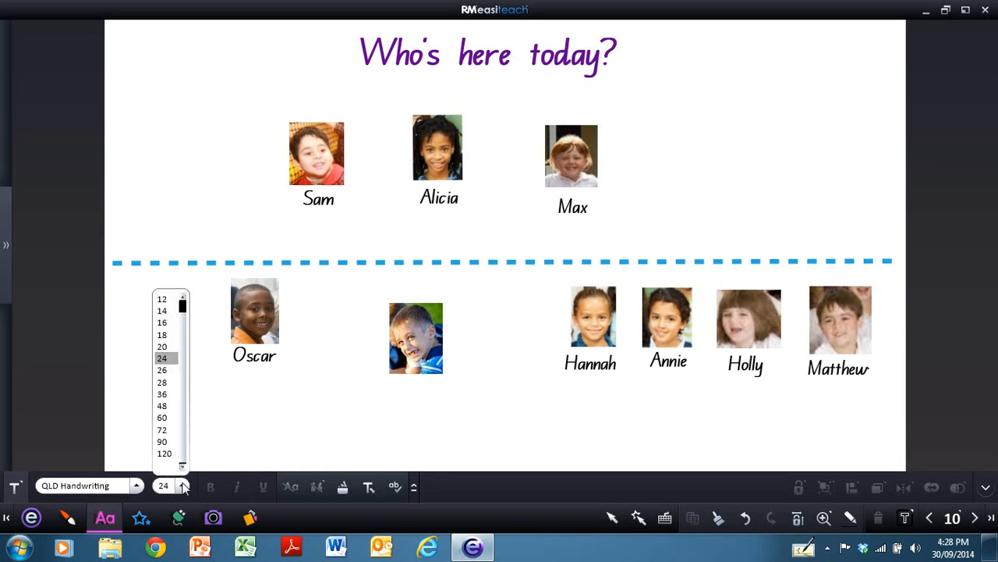
click(171, 383)
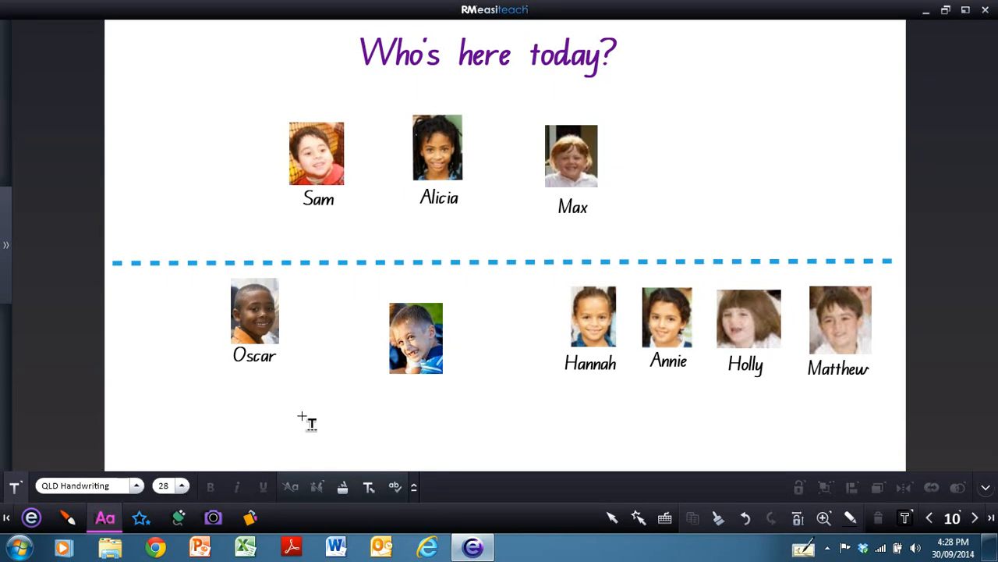